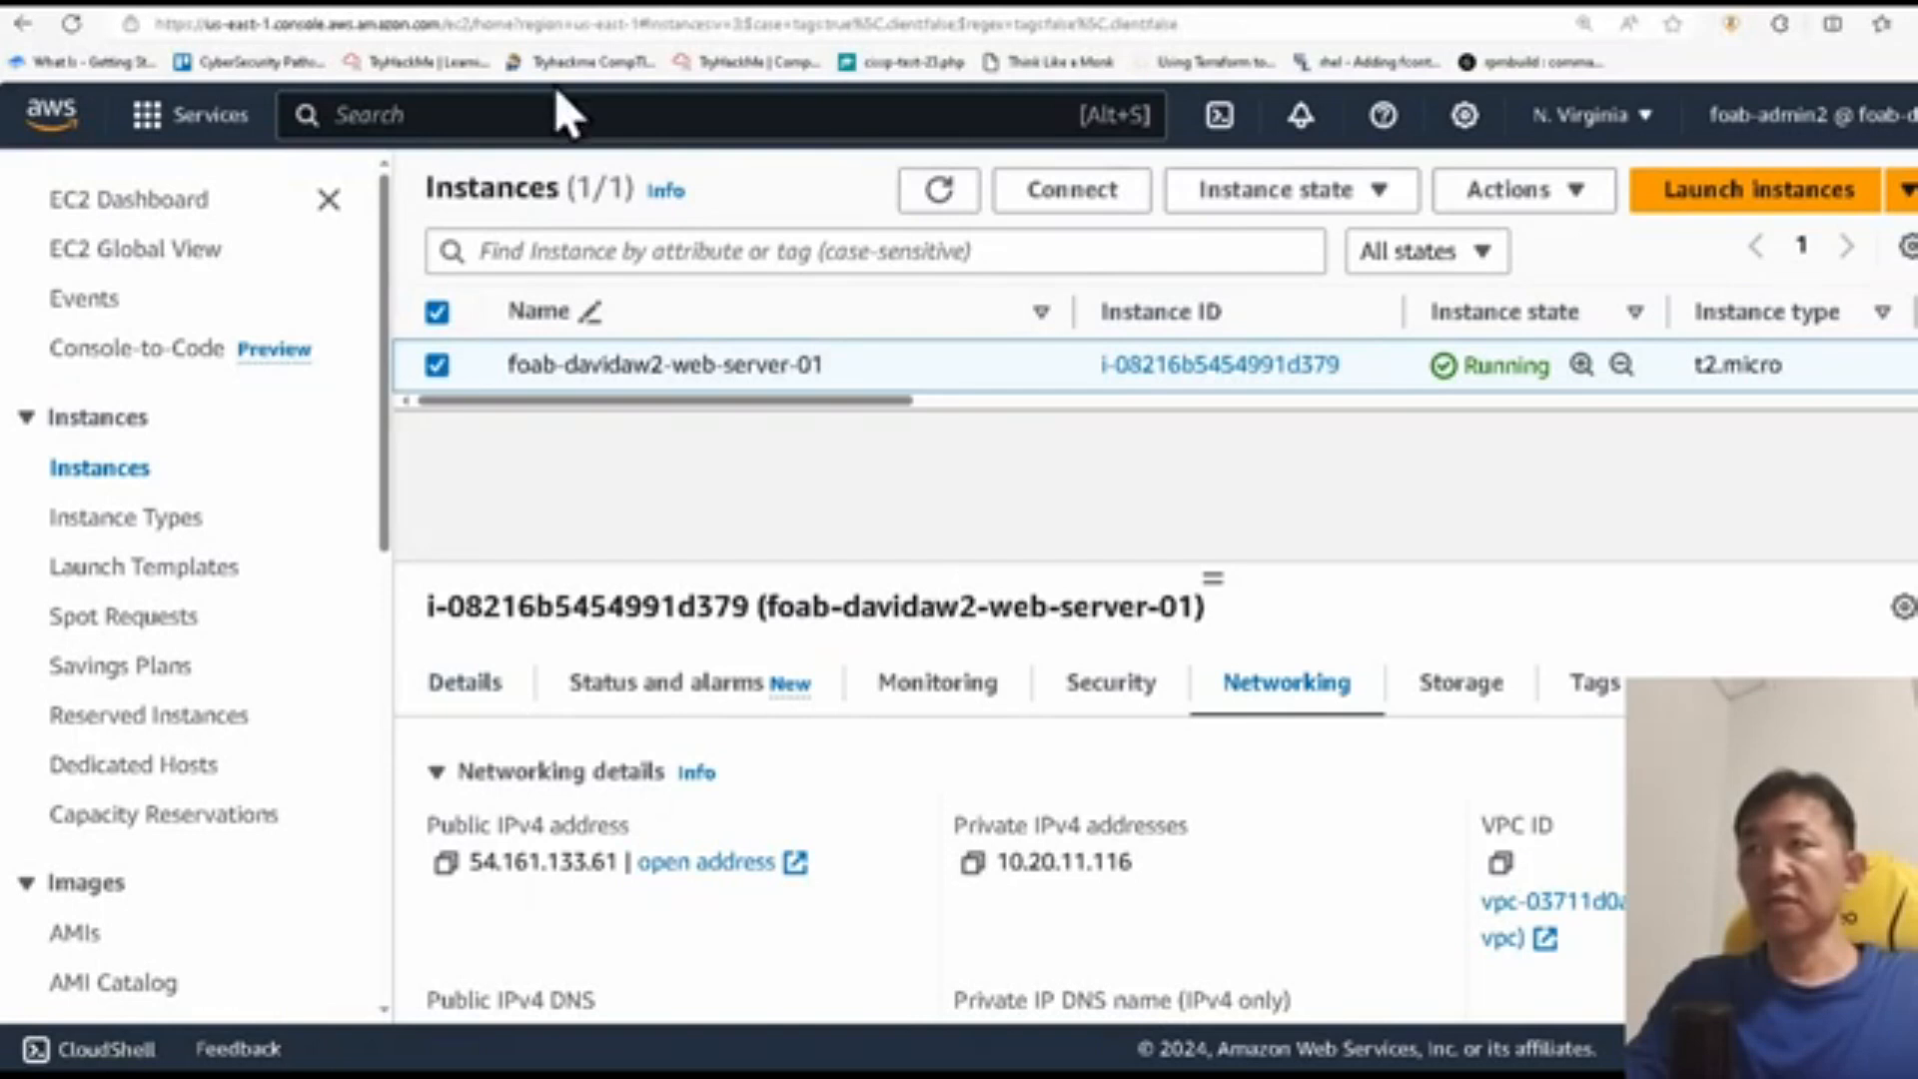
# Step: Connect to the foab-davidaw2-web-server-01 instance through Session Manager and run curl -v 10.10.128.64
pyautogui.click(1077, 189)
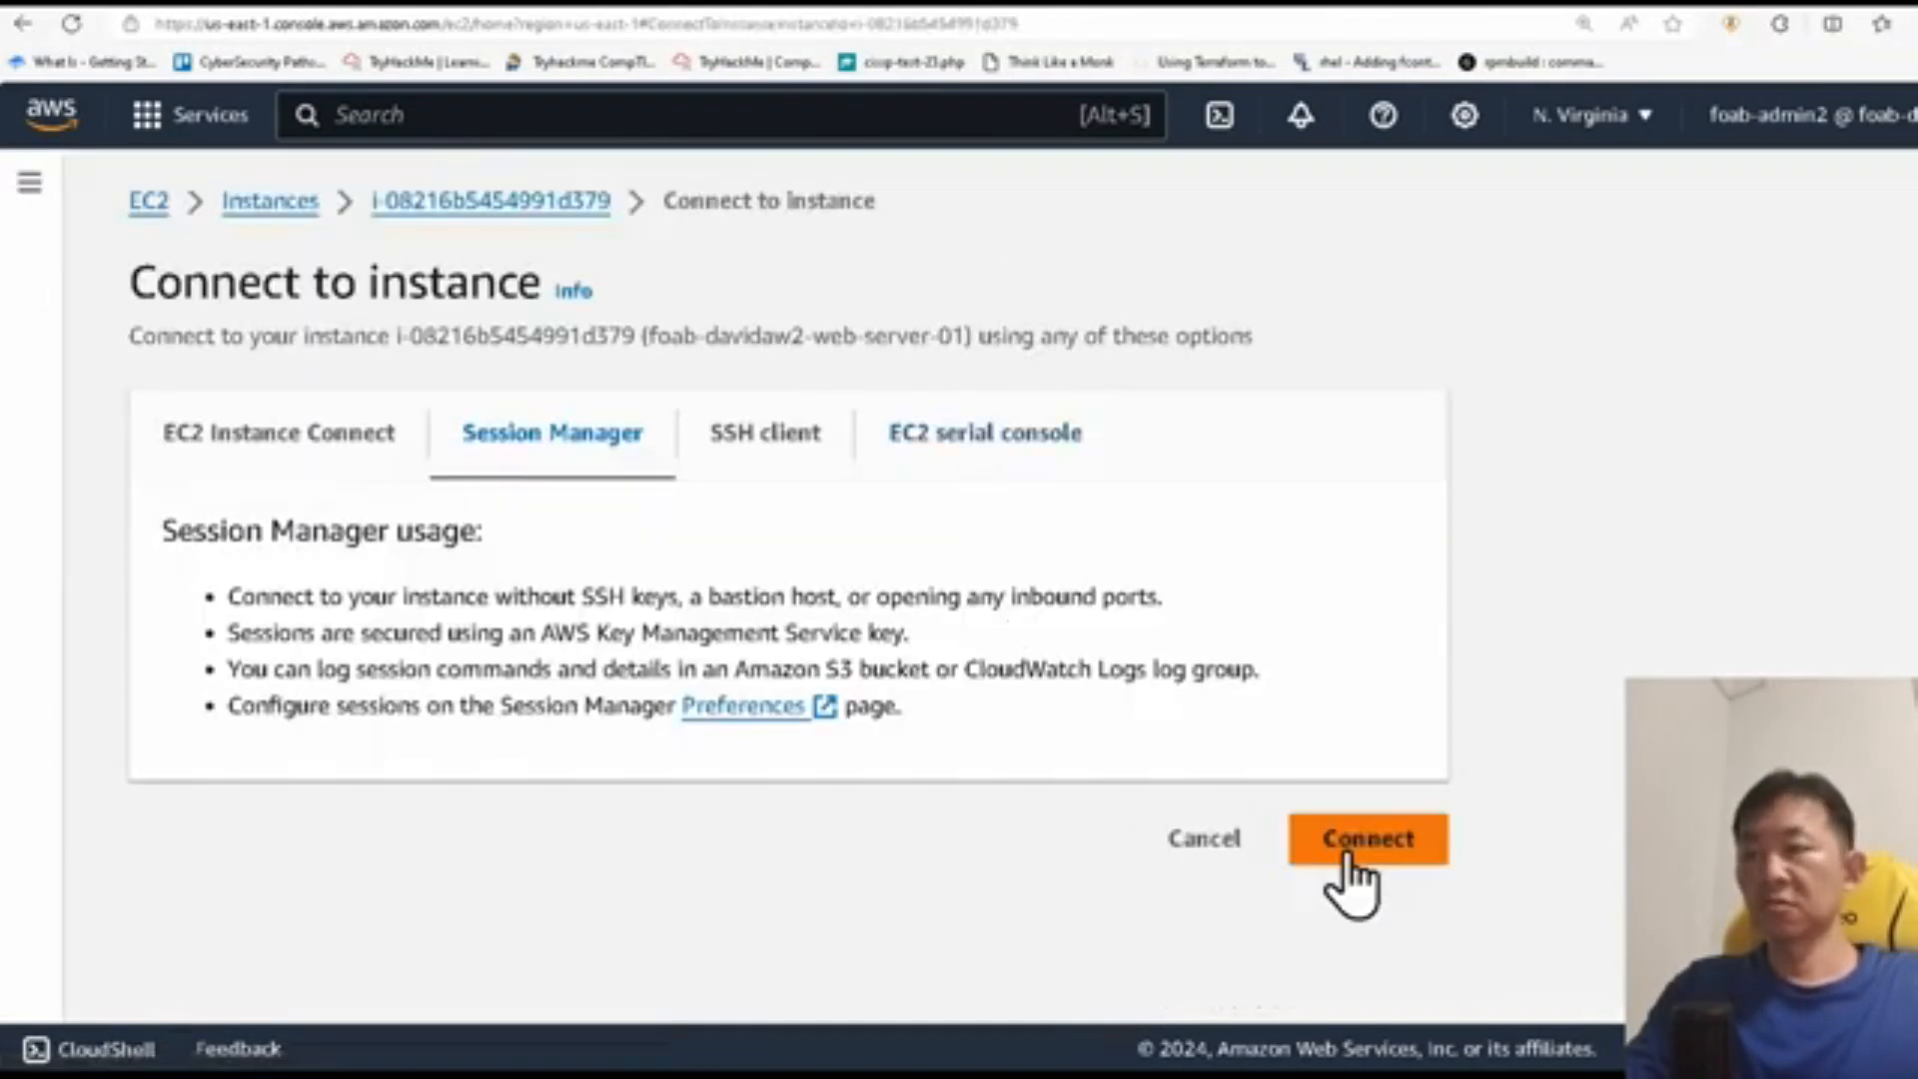
pyautogui.click(1344, 844)
pyautogui.write('curl -')
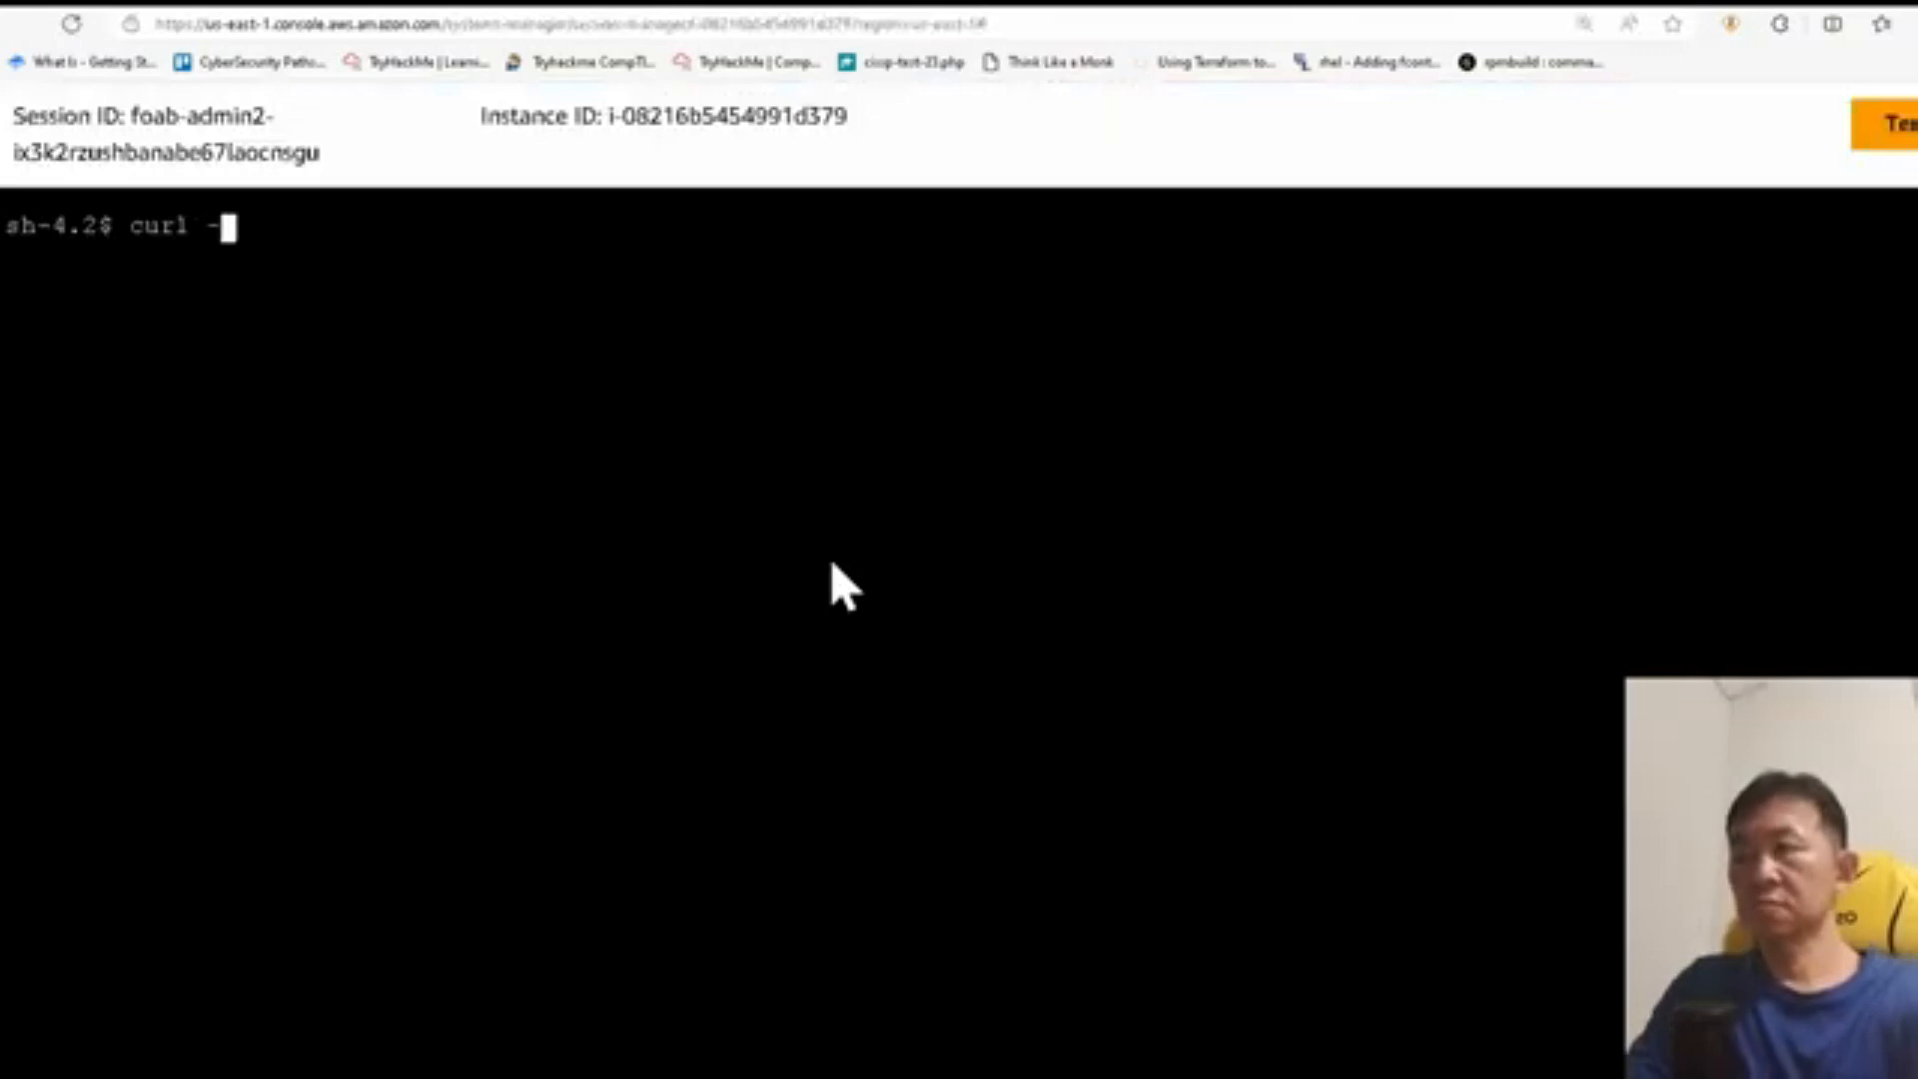
pyautogui.write('v 10.10.128.64')
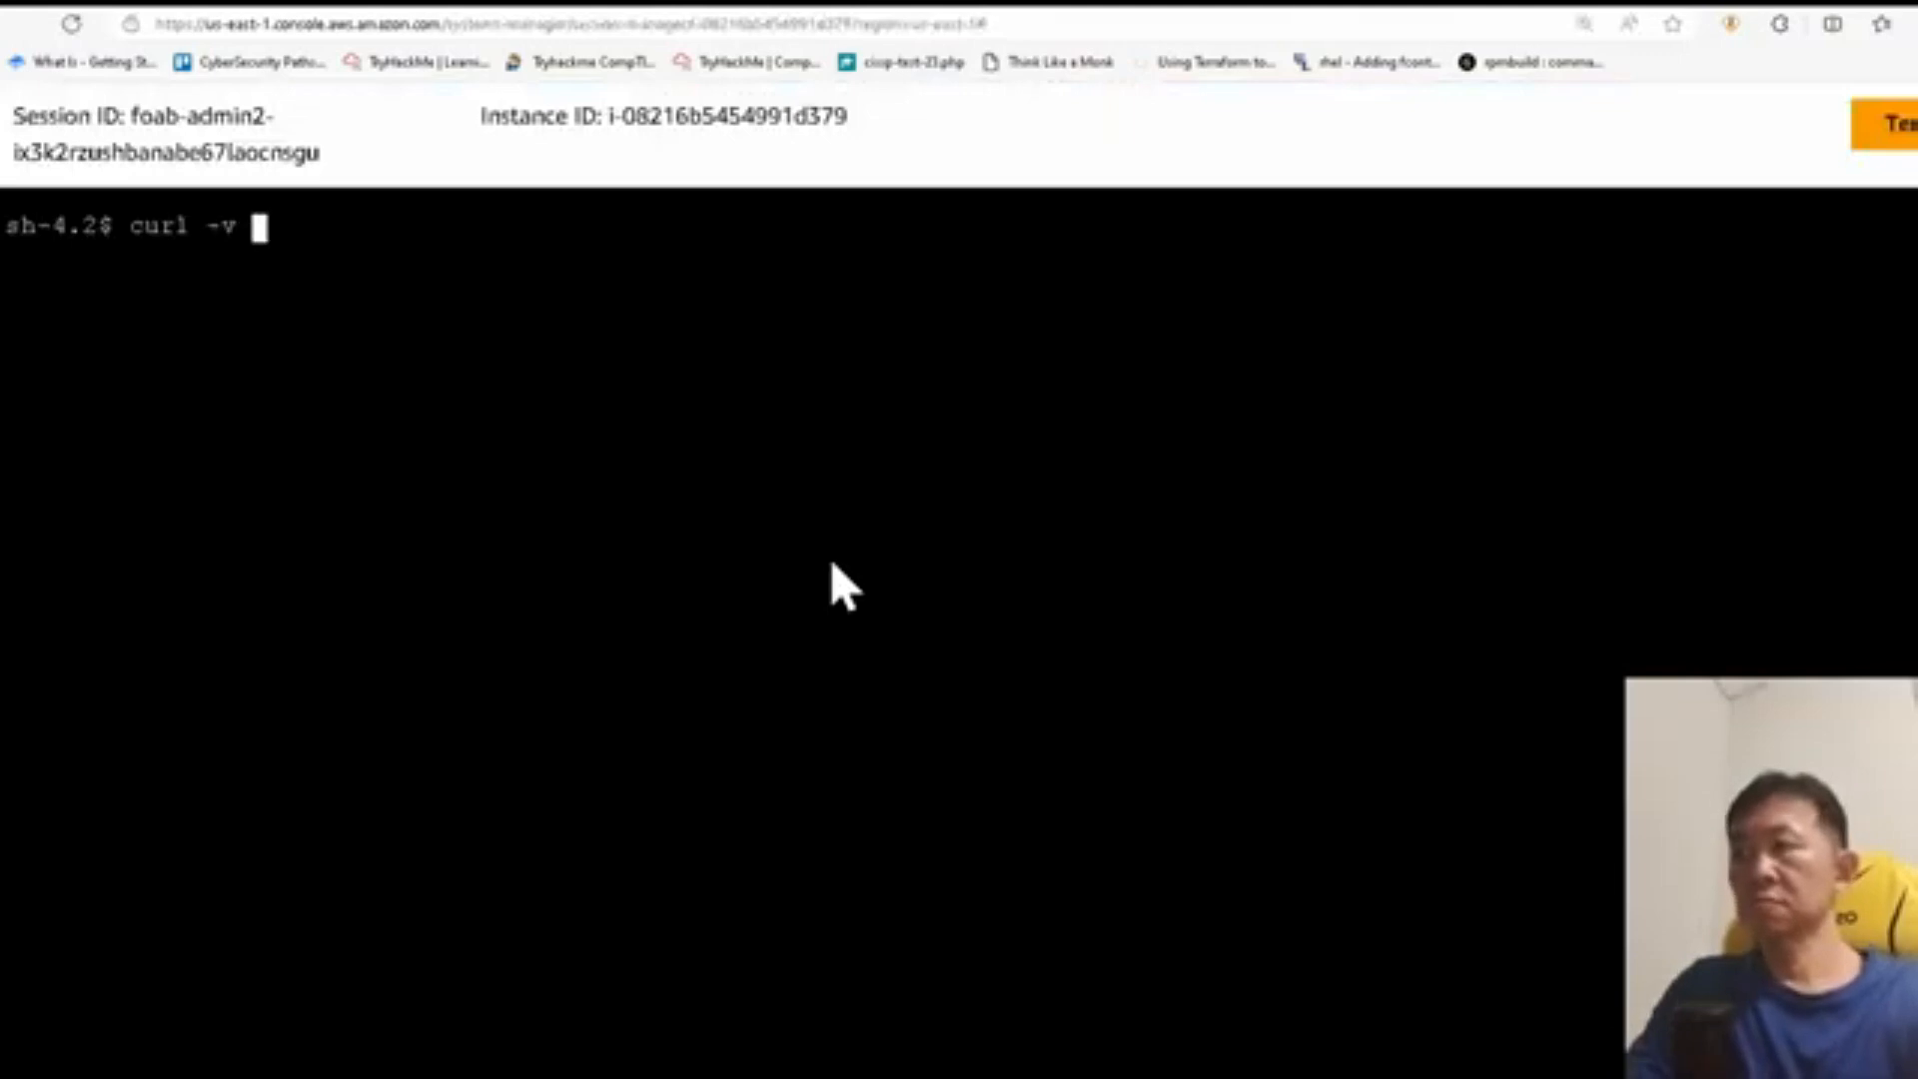
pyautogui.press('Return')
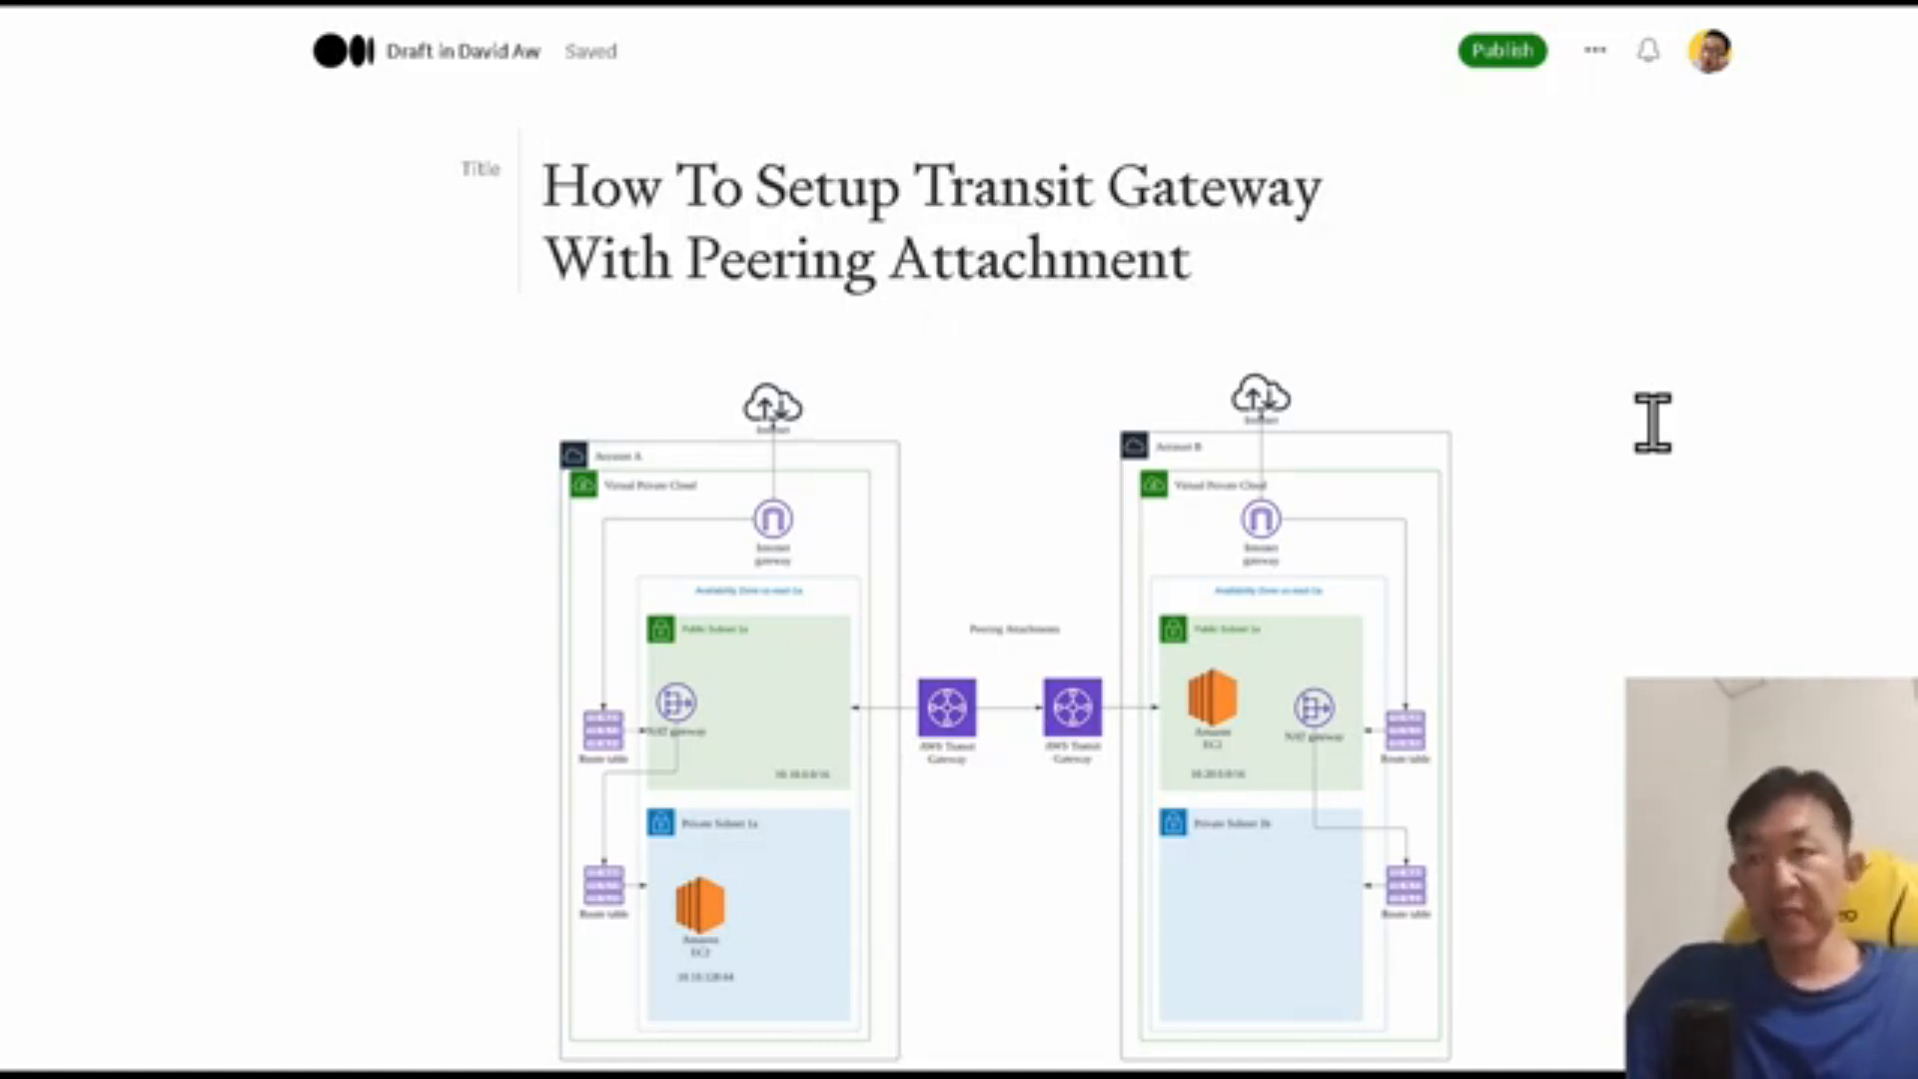
# Step: Switch to the Medium draft and examine the transit gateway peering diagram, including both accounts' subnets and EC2 instances
pyautogui.scroll(2, 1226, 731)
pyautogui.scroll(-3, 1226, 732)
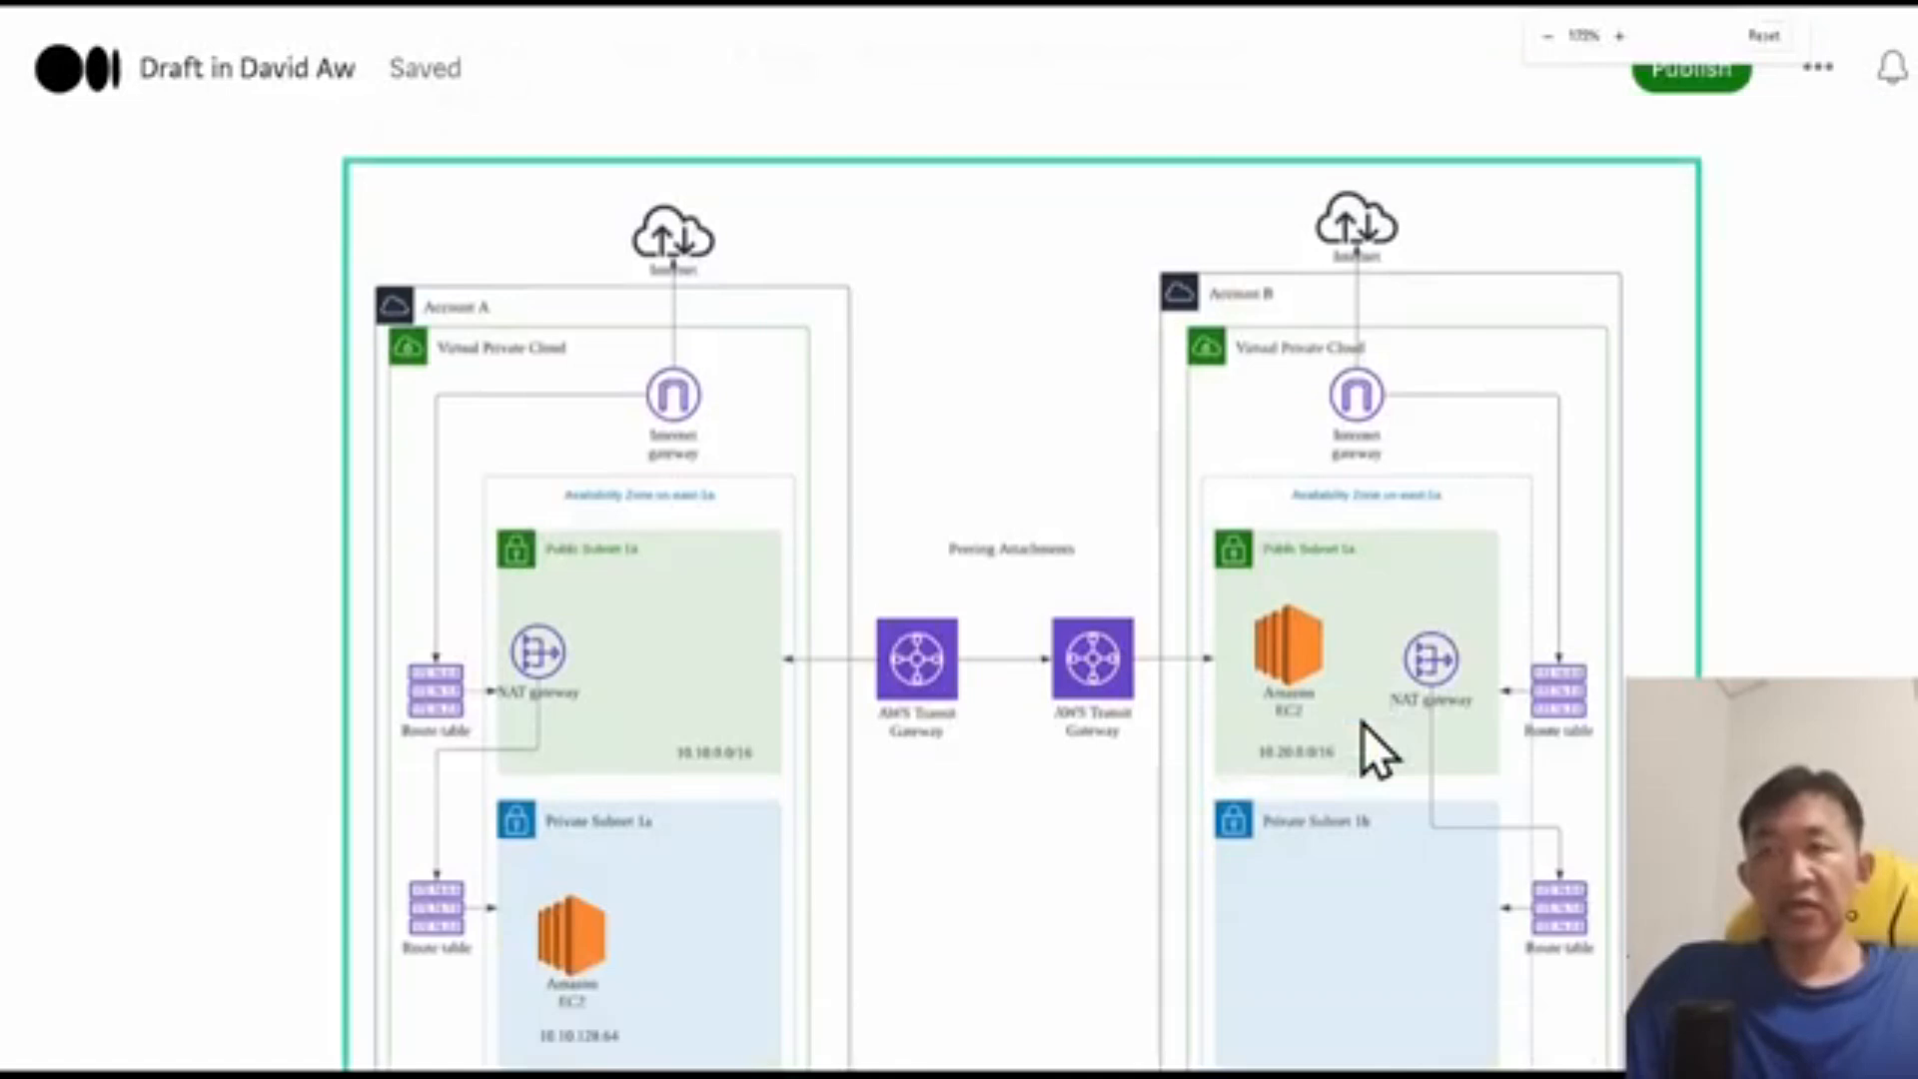
pyautogui.scroll(-2, 1363, 724)
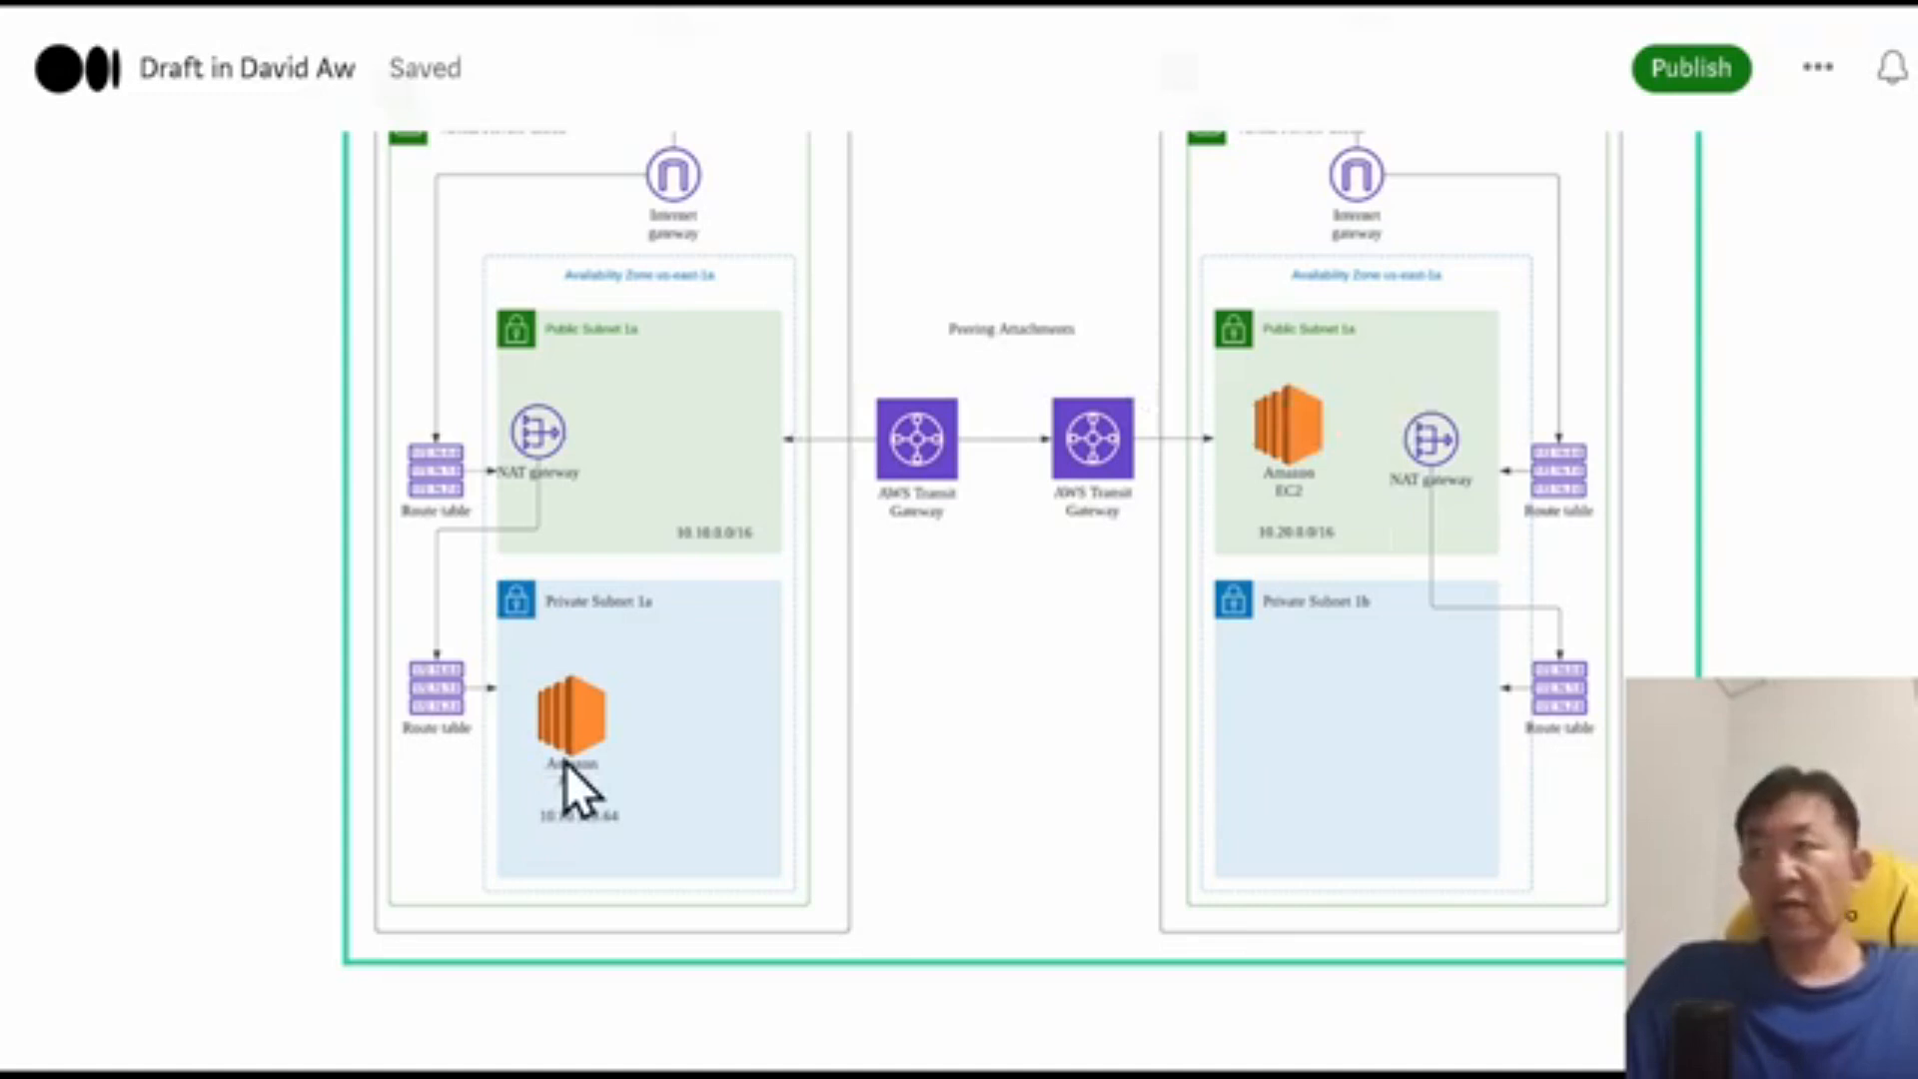
pyautogui.scroll(1, 569, 622)
pyautogui.scroll(-8, 585, 650)
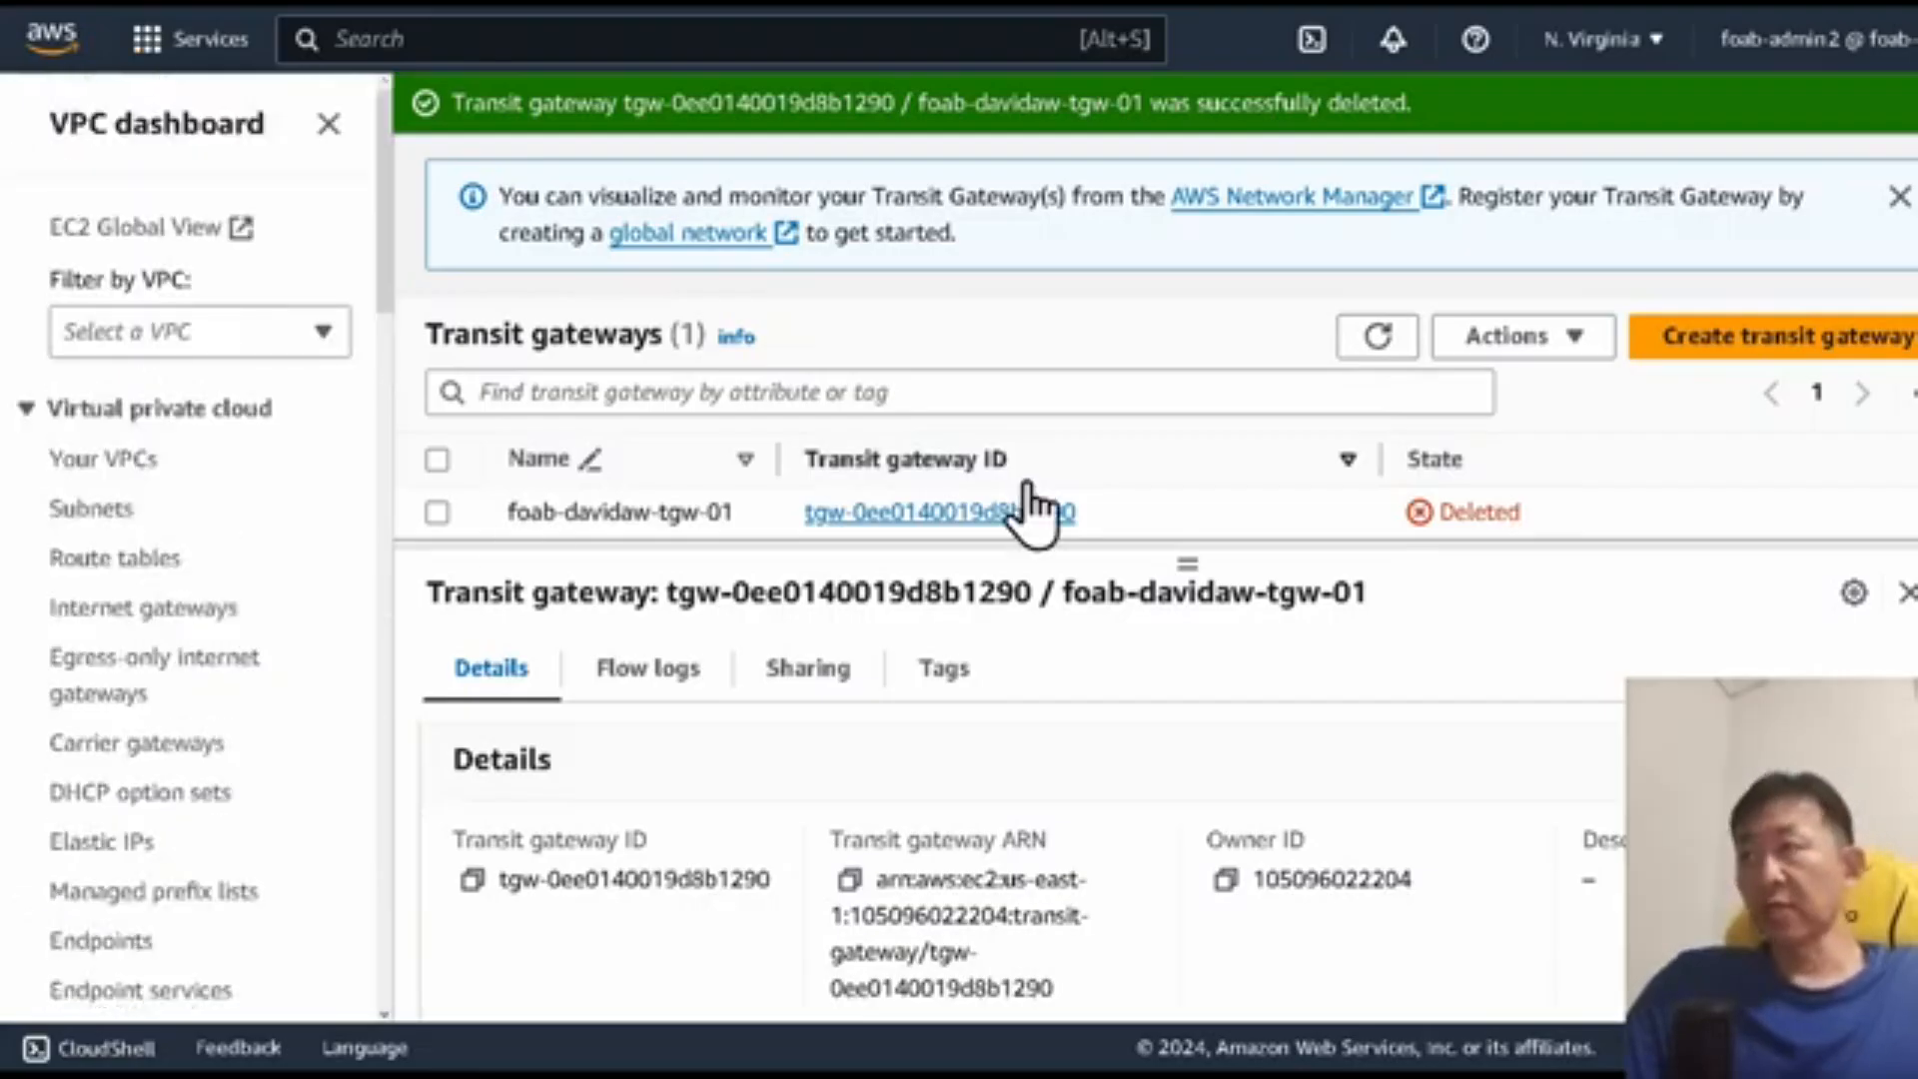
# Step: Create a transit gateway named foab-davidaw-tgw-02 in the first account, keeping the default configuration
pyautogui.click(179, 457)
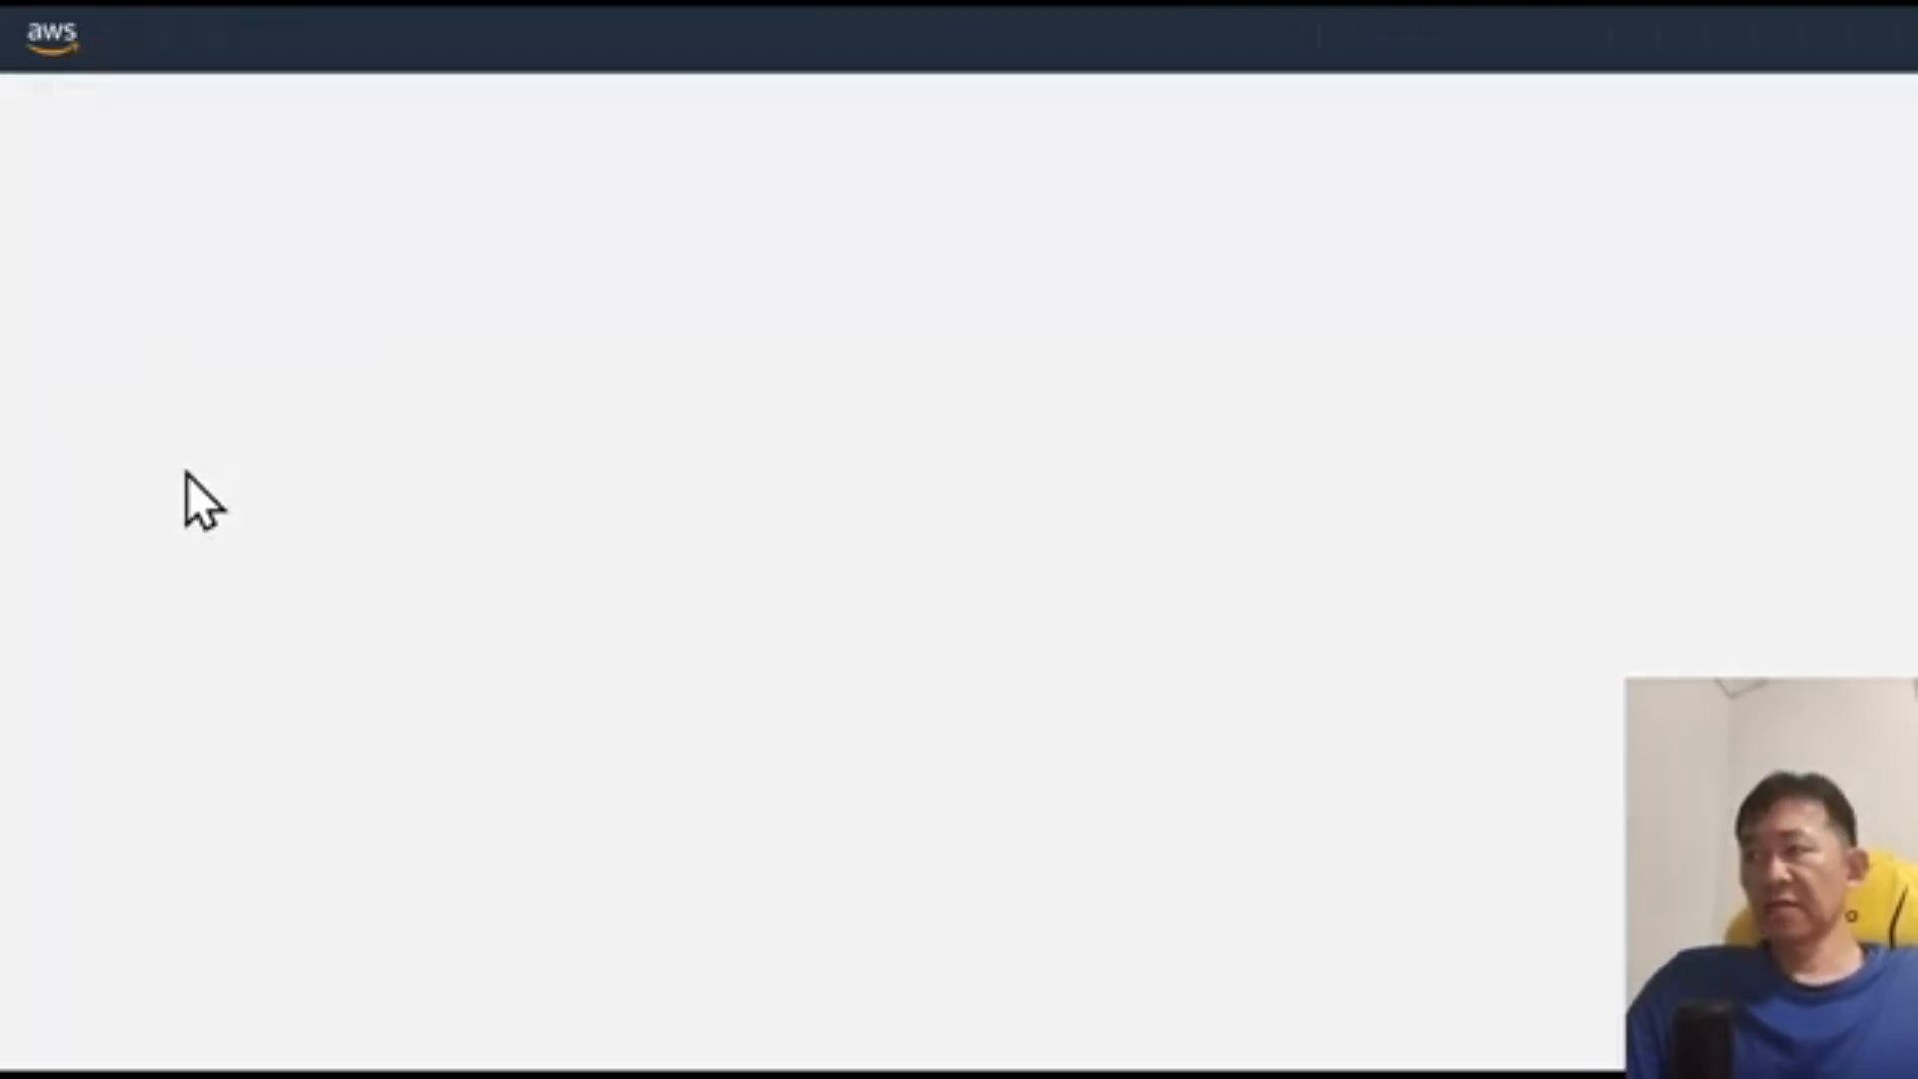
pyautogui.scroll(-15, 188, 476)
pyautogui.scroll(-8, 187, 476)
pyautogui.click(157, 310)
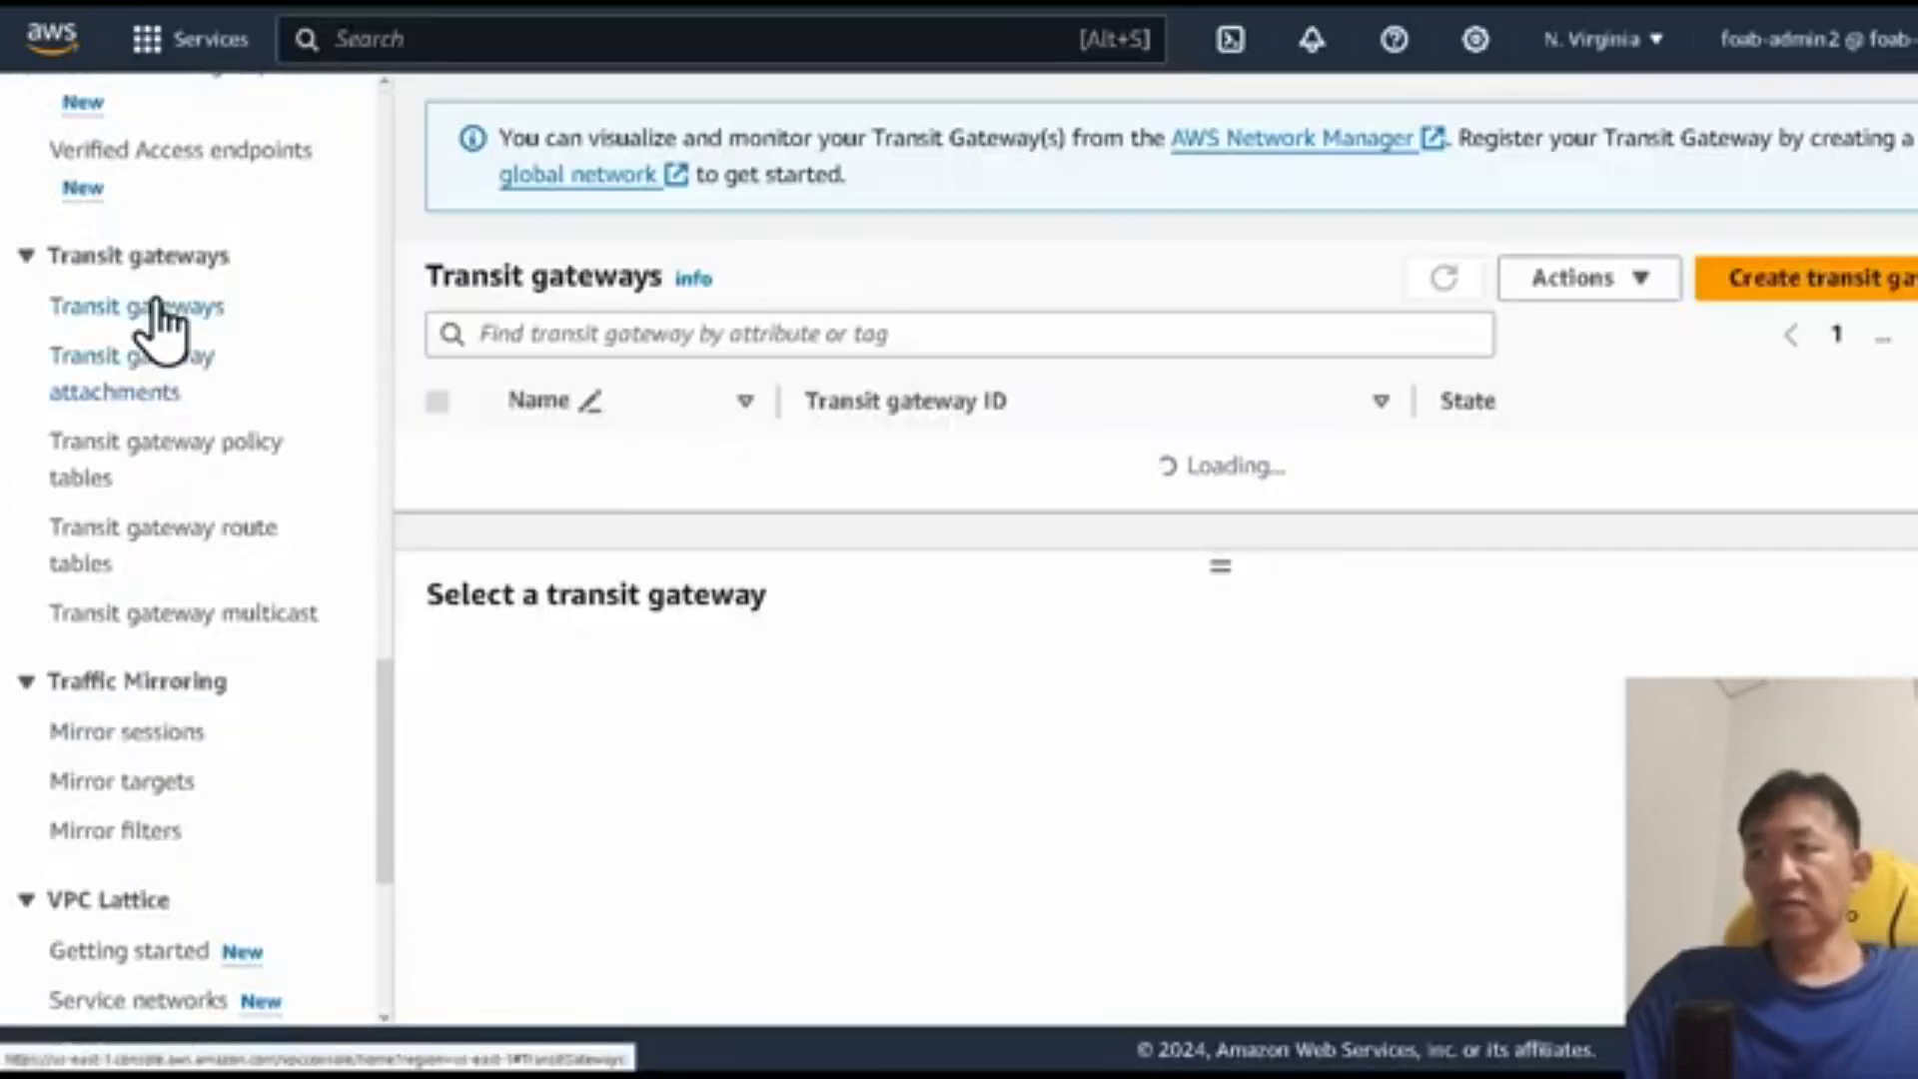
pyautogui.click(1744, 272)
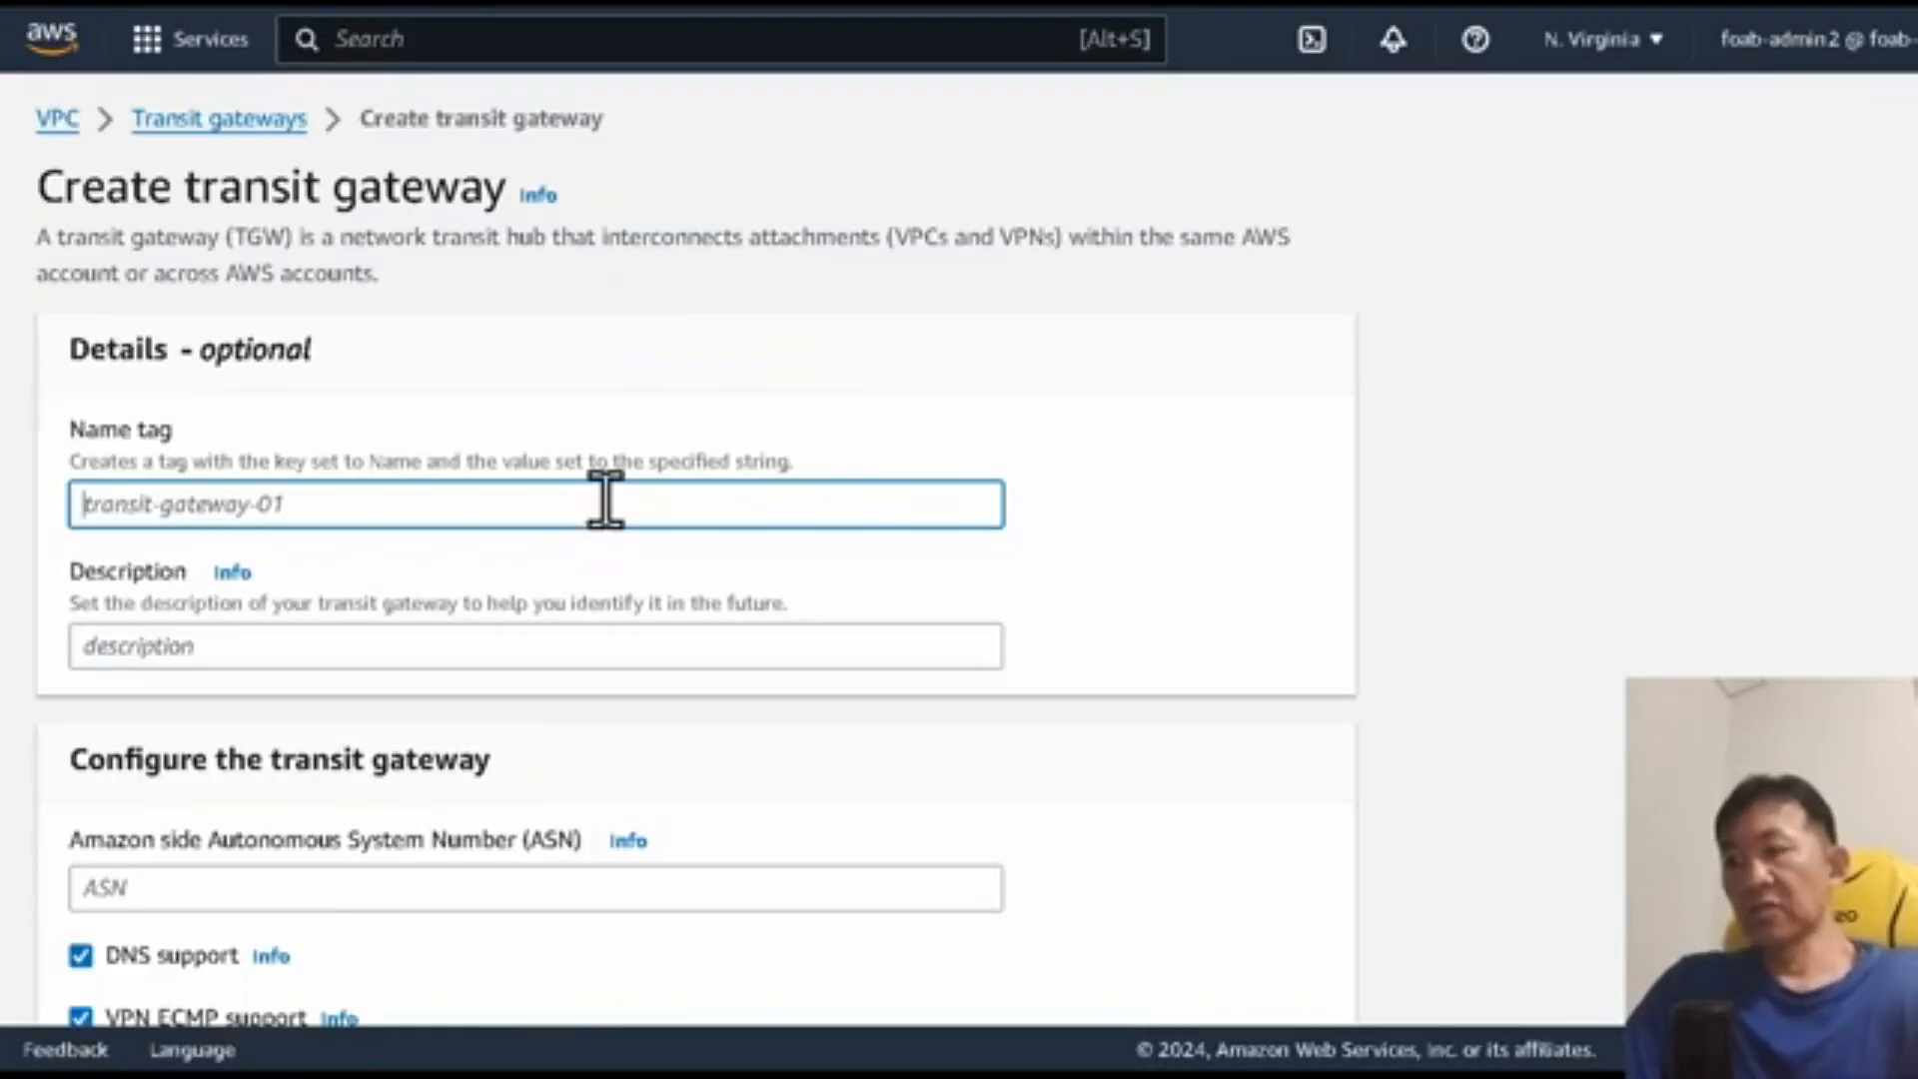
pyautogui.write('foab-davidaw-')
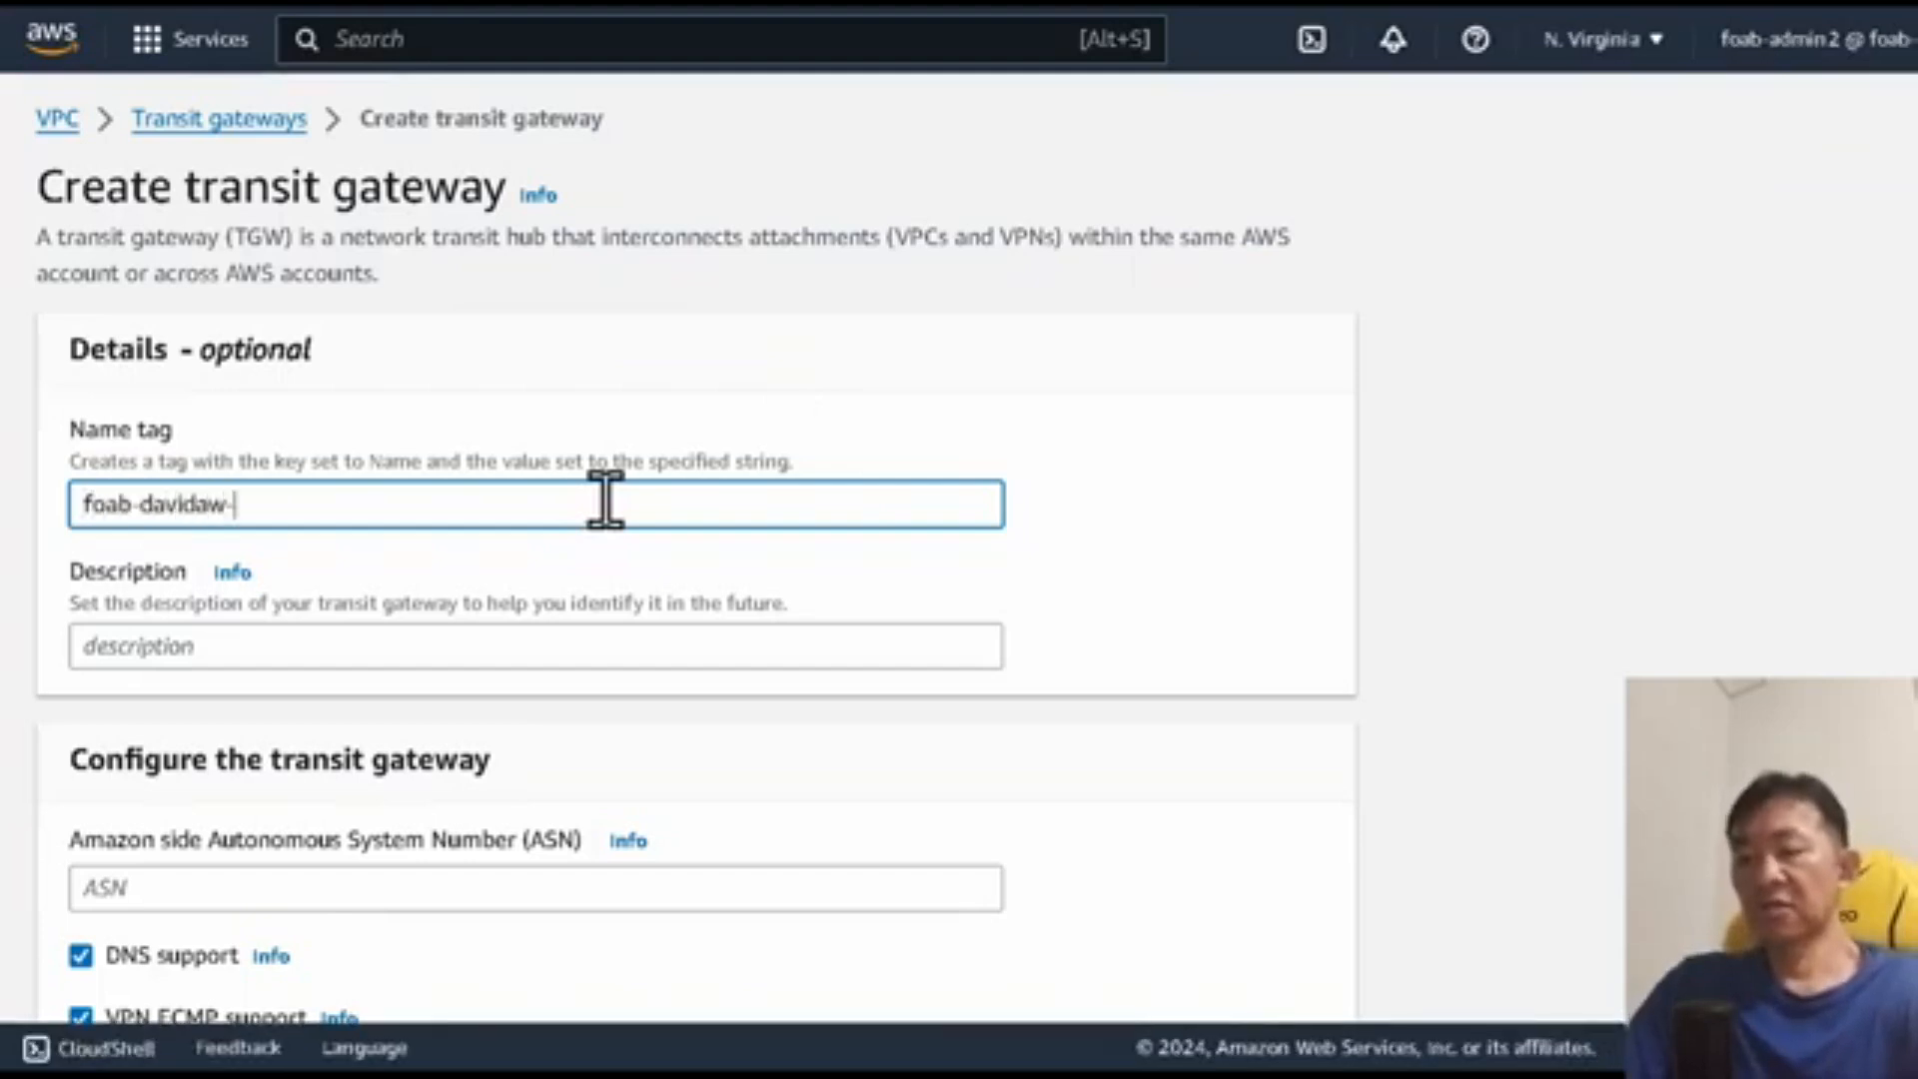
pyautogui.write('tgw-02')
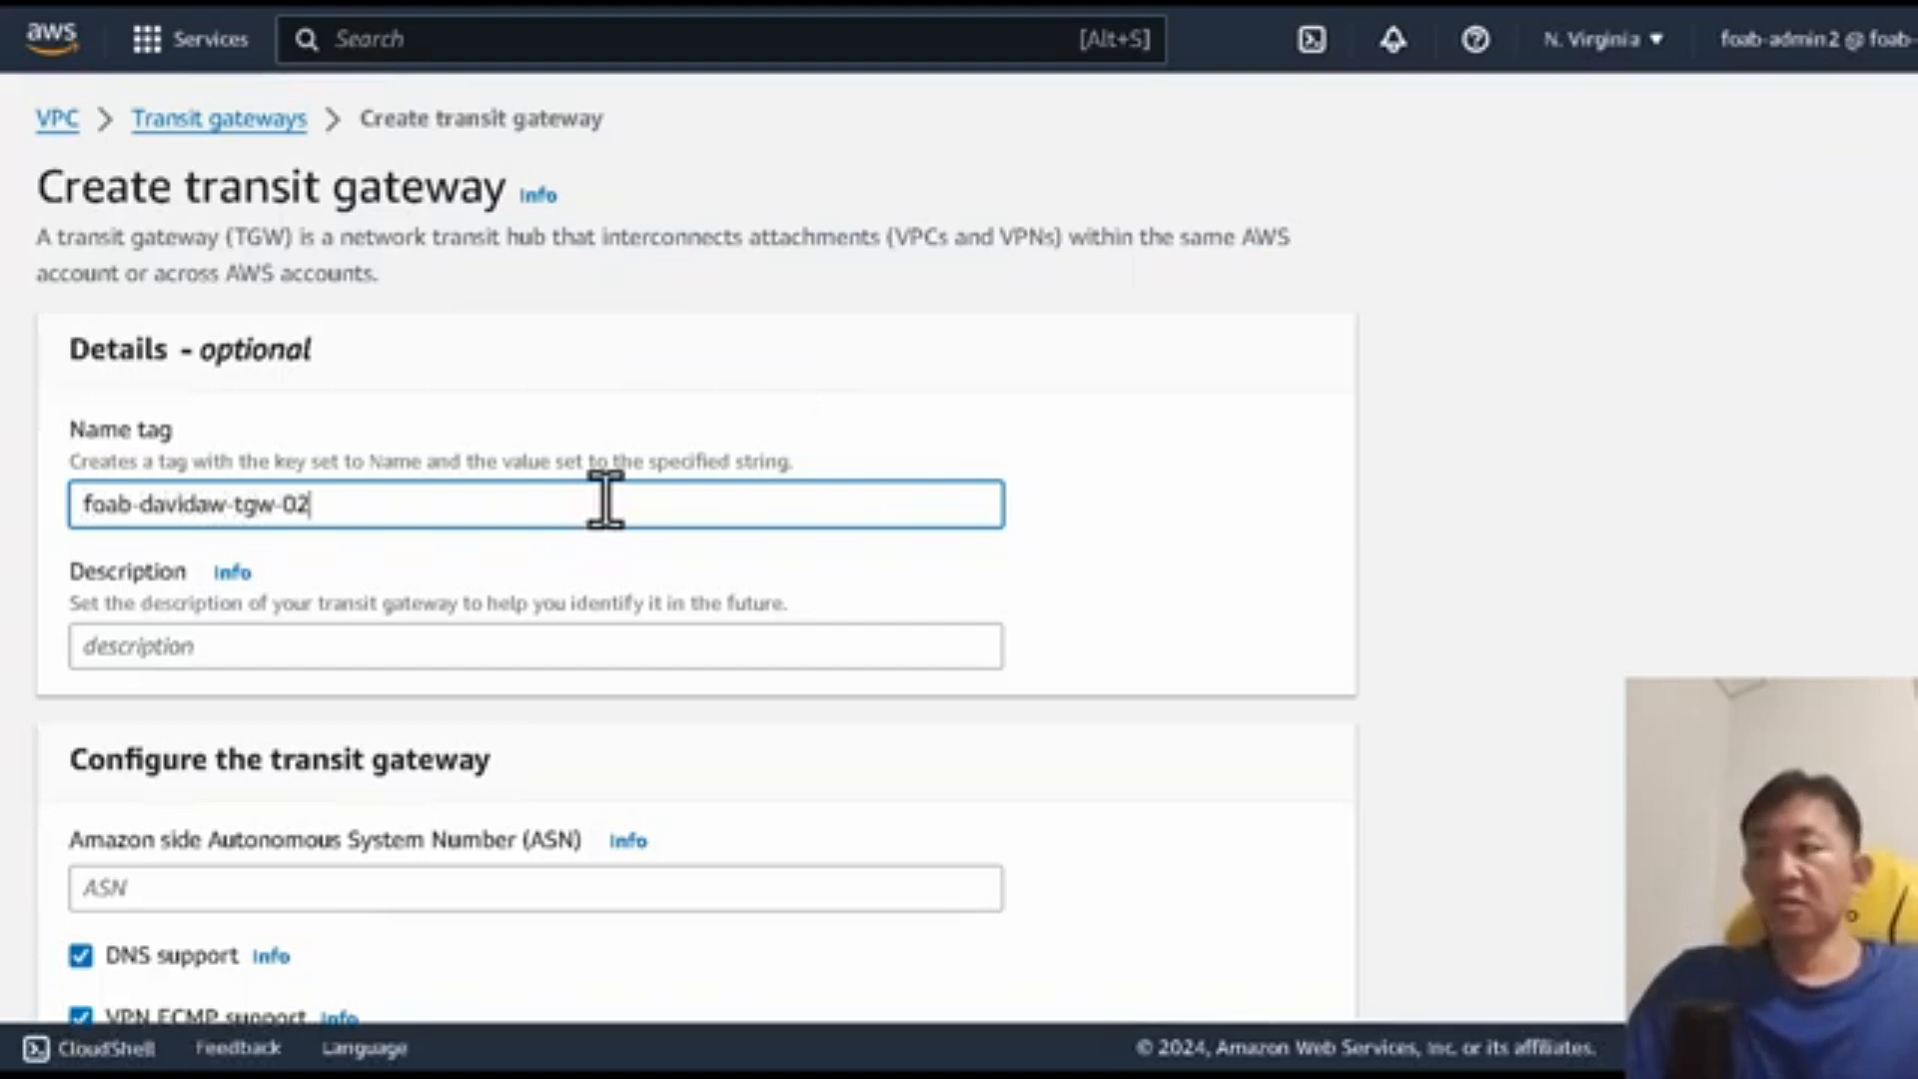
pyautogui.scroll(-15, 961, 608)
pyautogui.click(1116, 991)
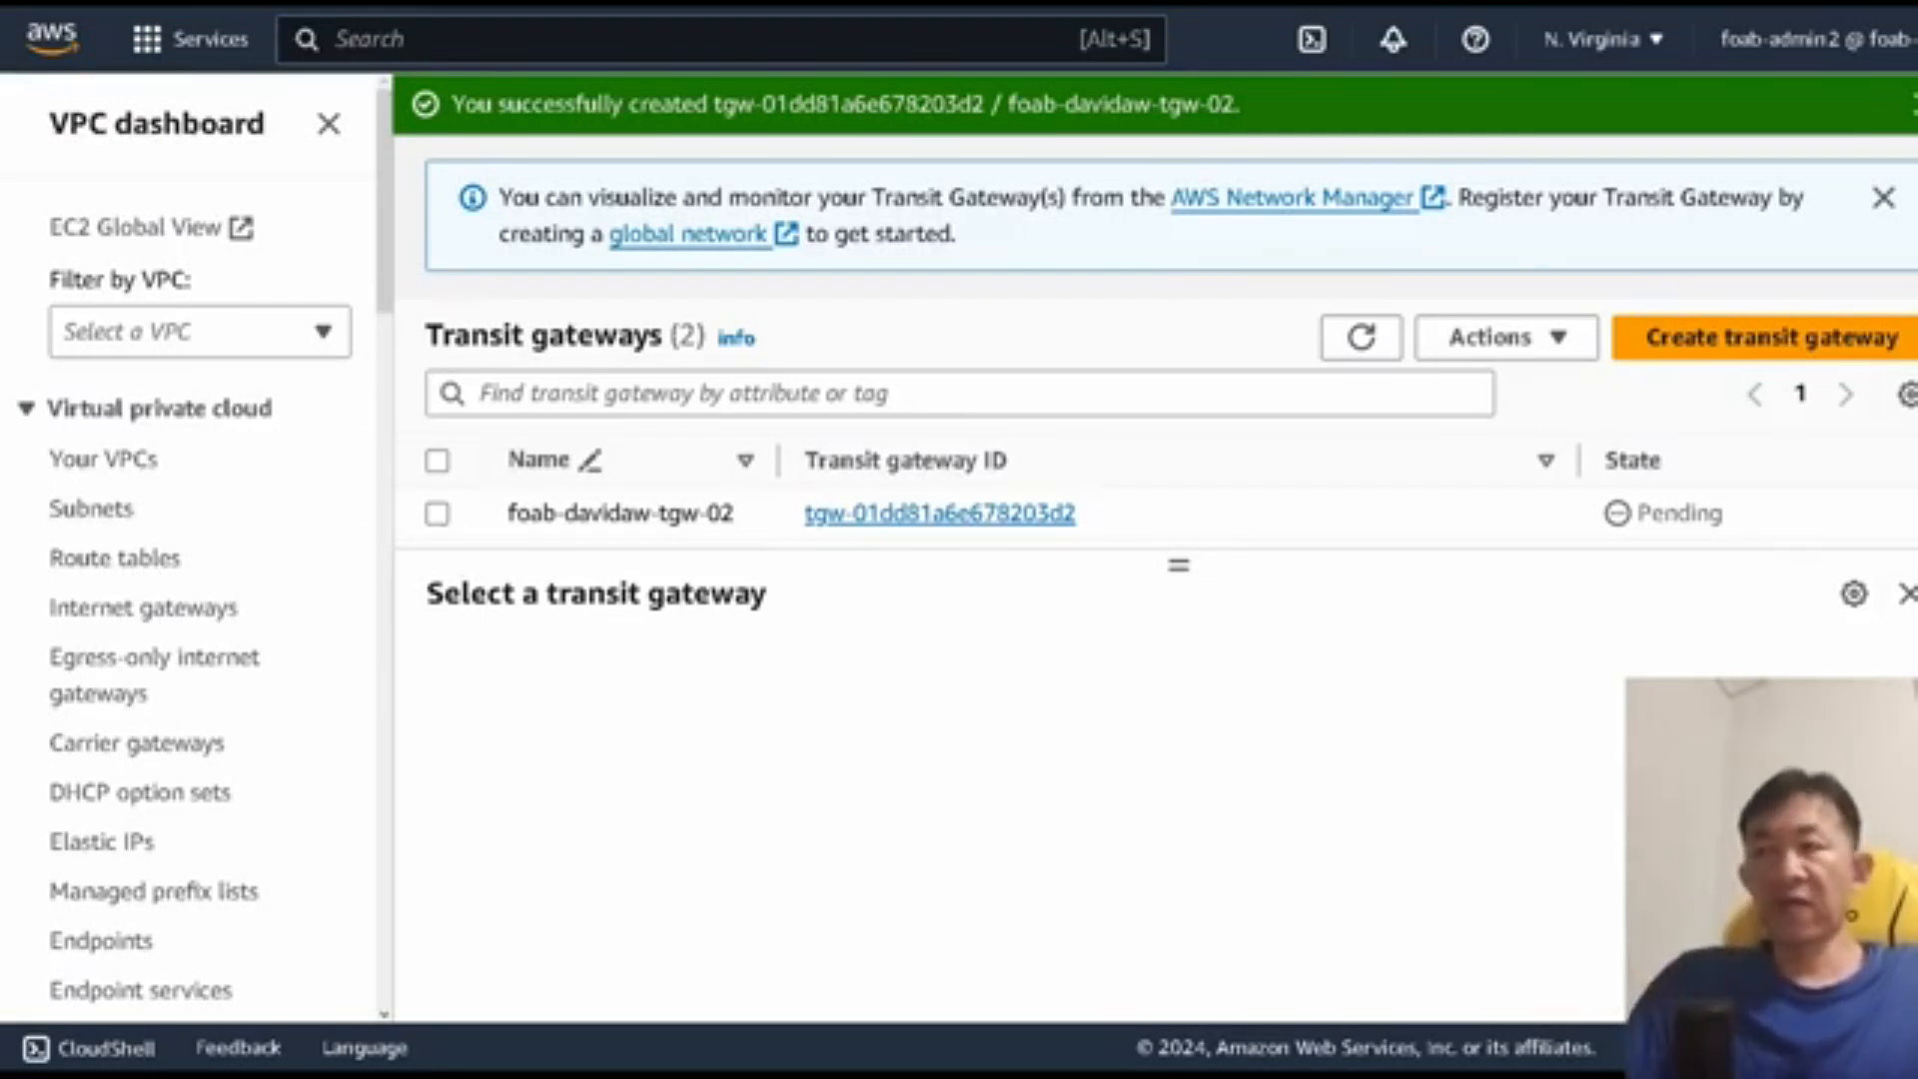
# Step: Examine the second account's transit gateways and attachments, comparing them with the Transit Gateway network diagram
pyautogui.click(249, 1073)
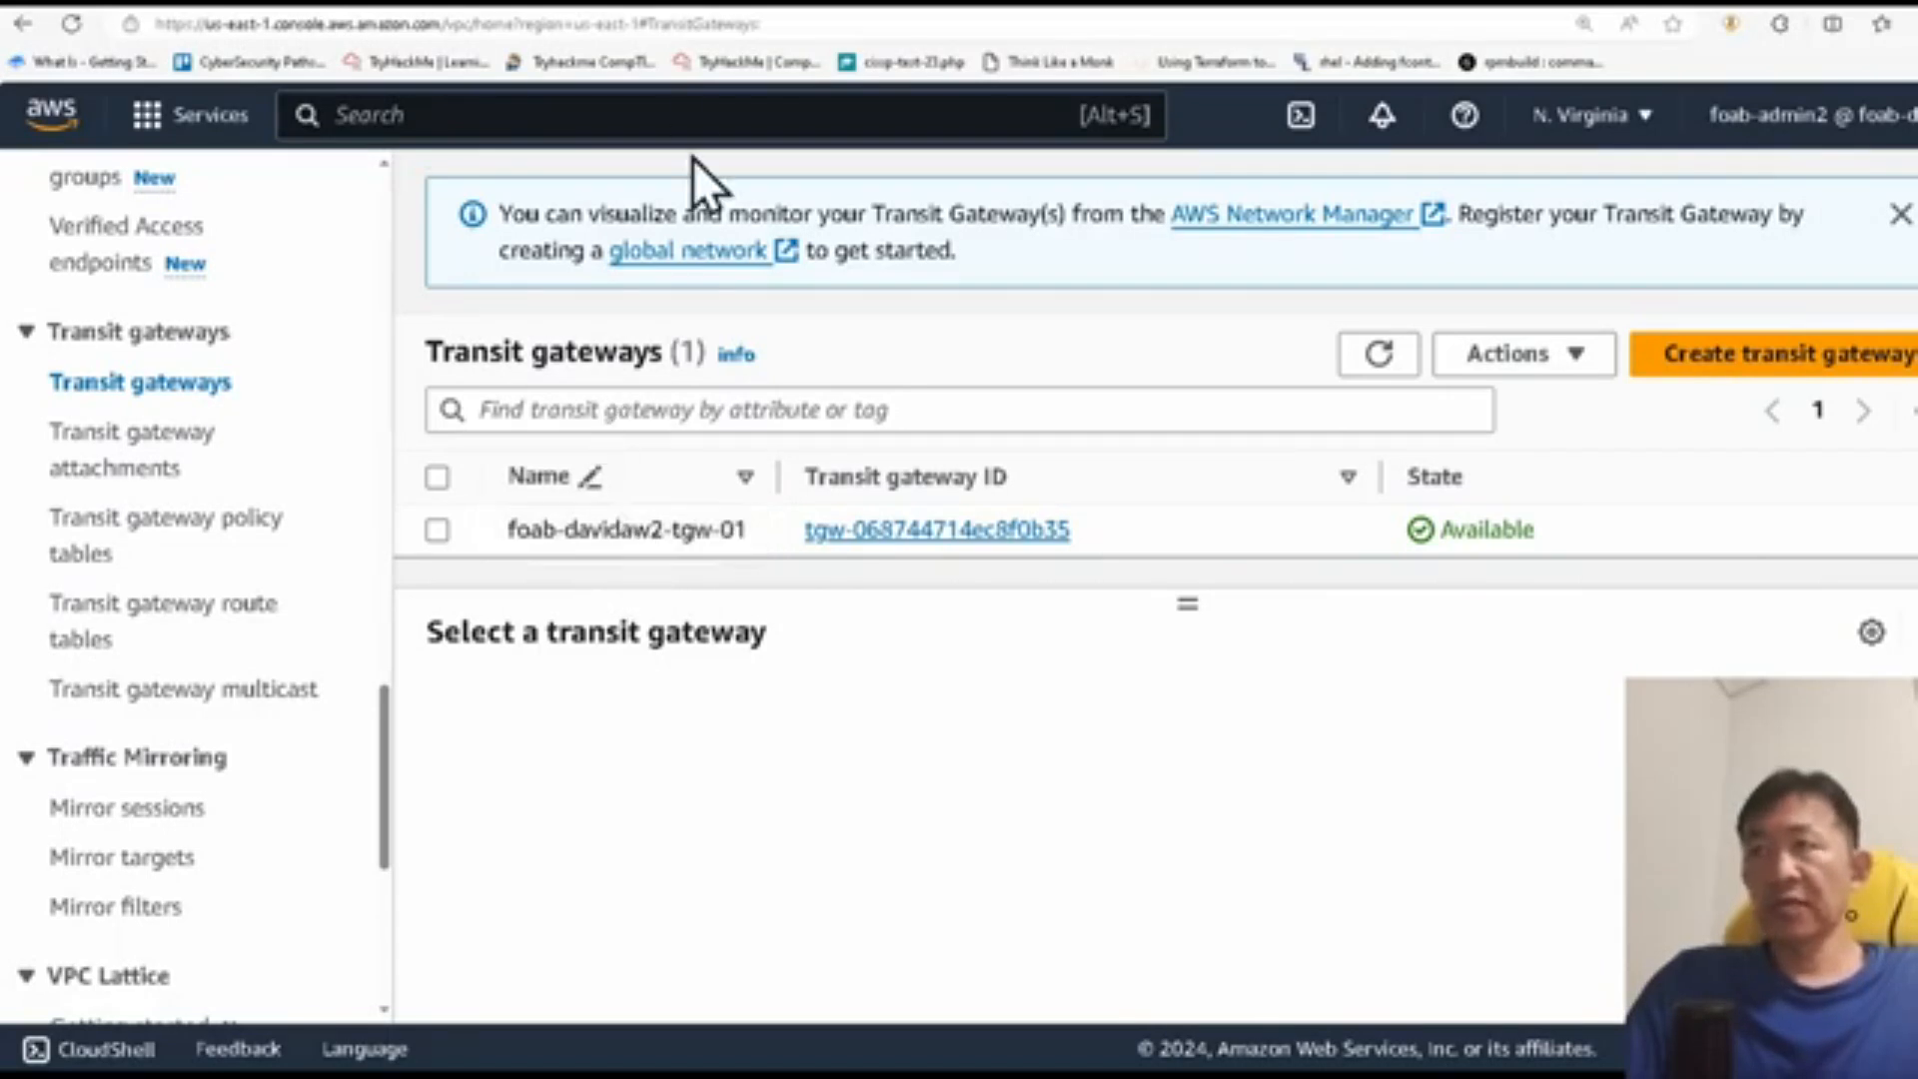
pyautogui.hotkey('alt', 'Tab')
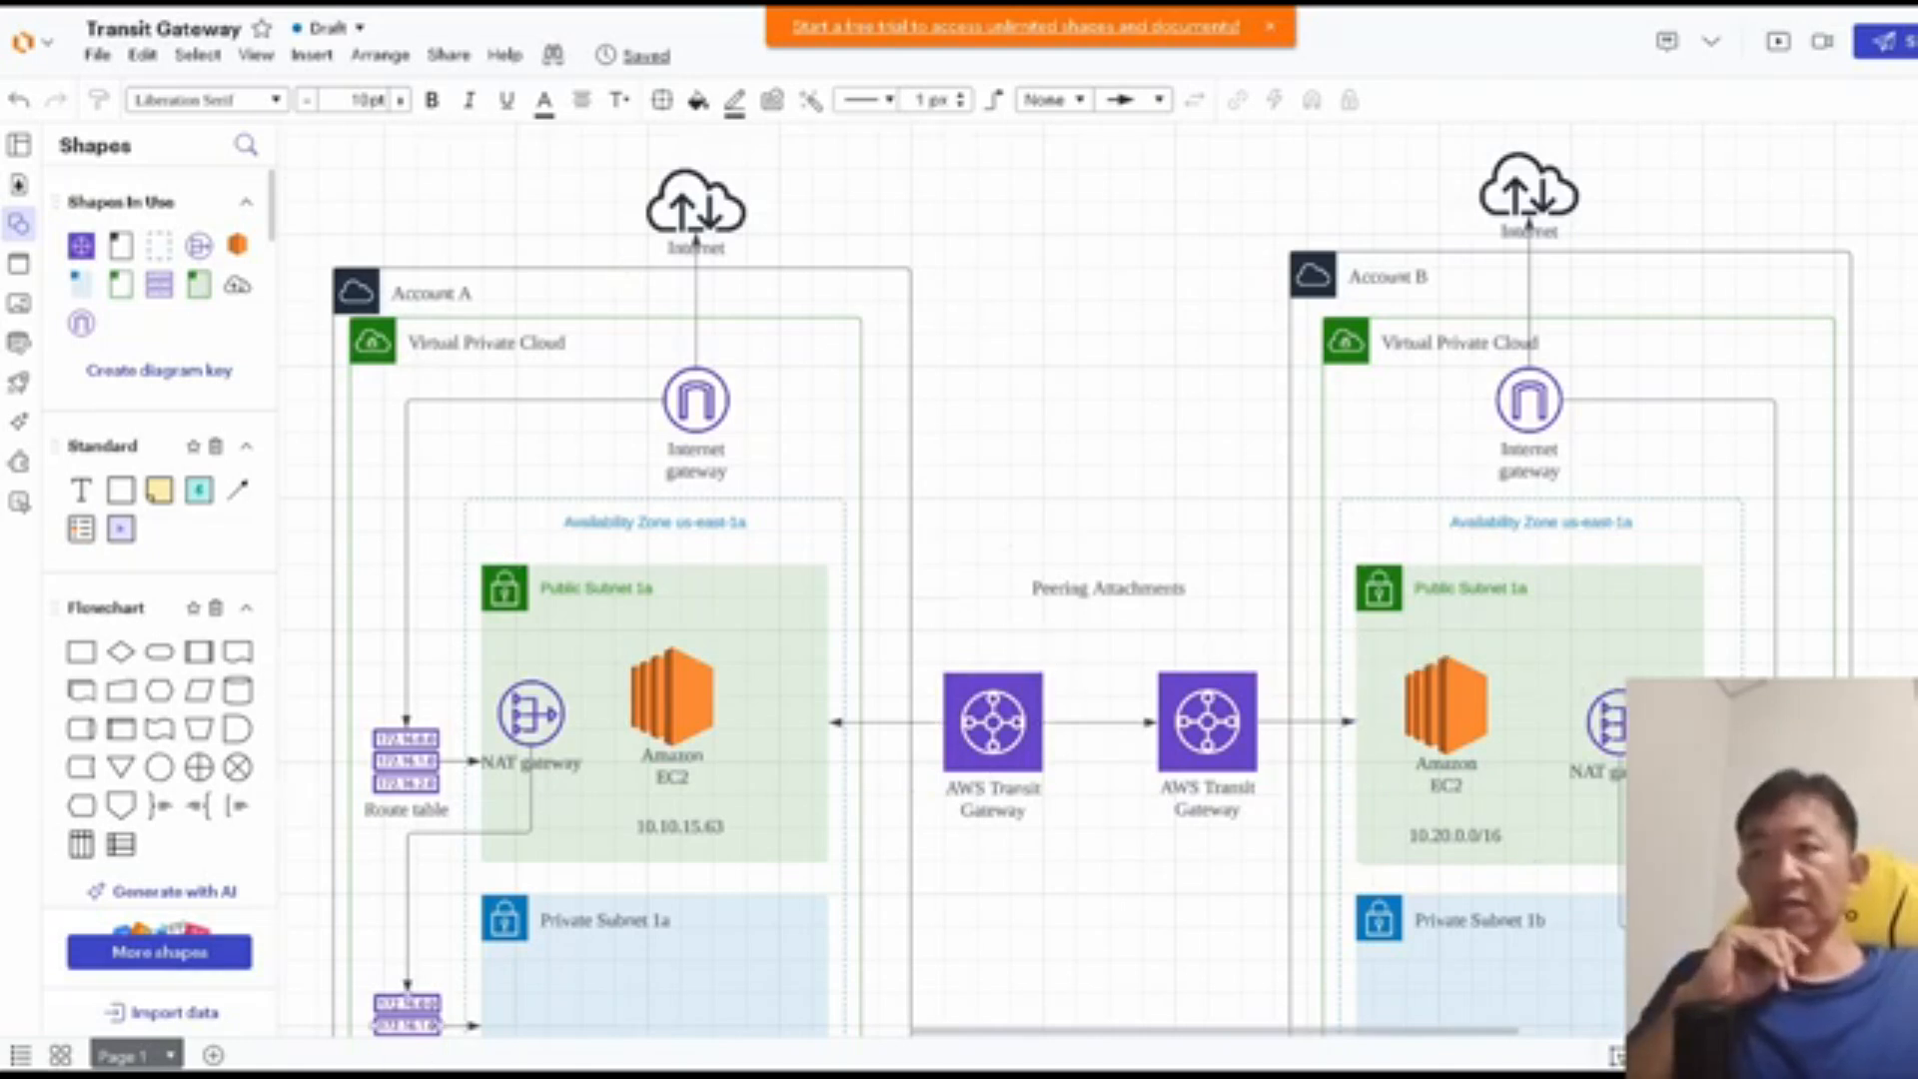
pyautogui.hotkey('alt', 'Tab')
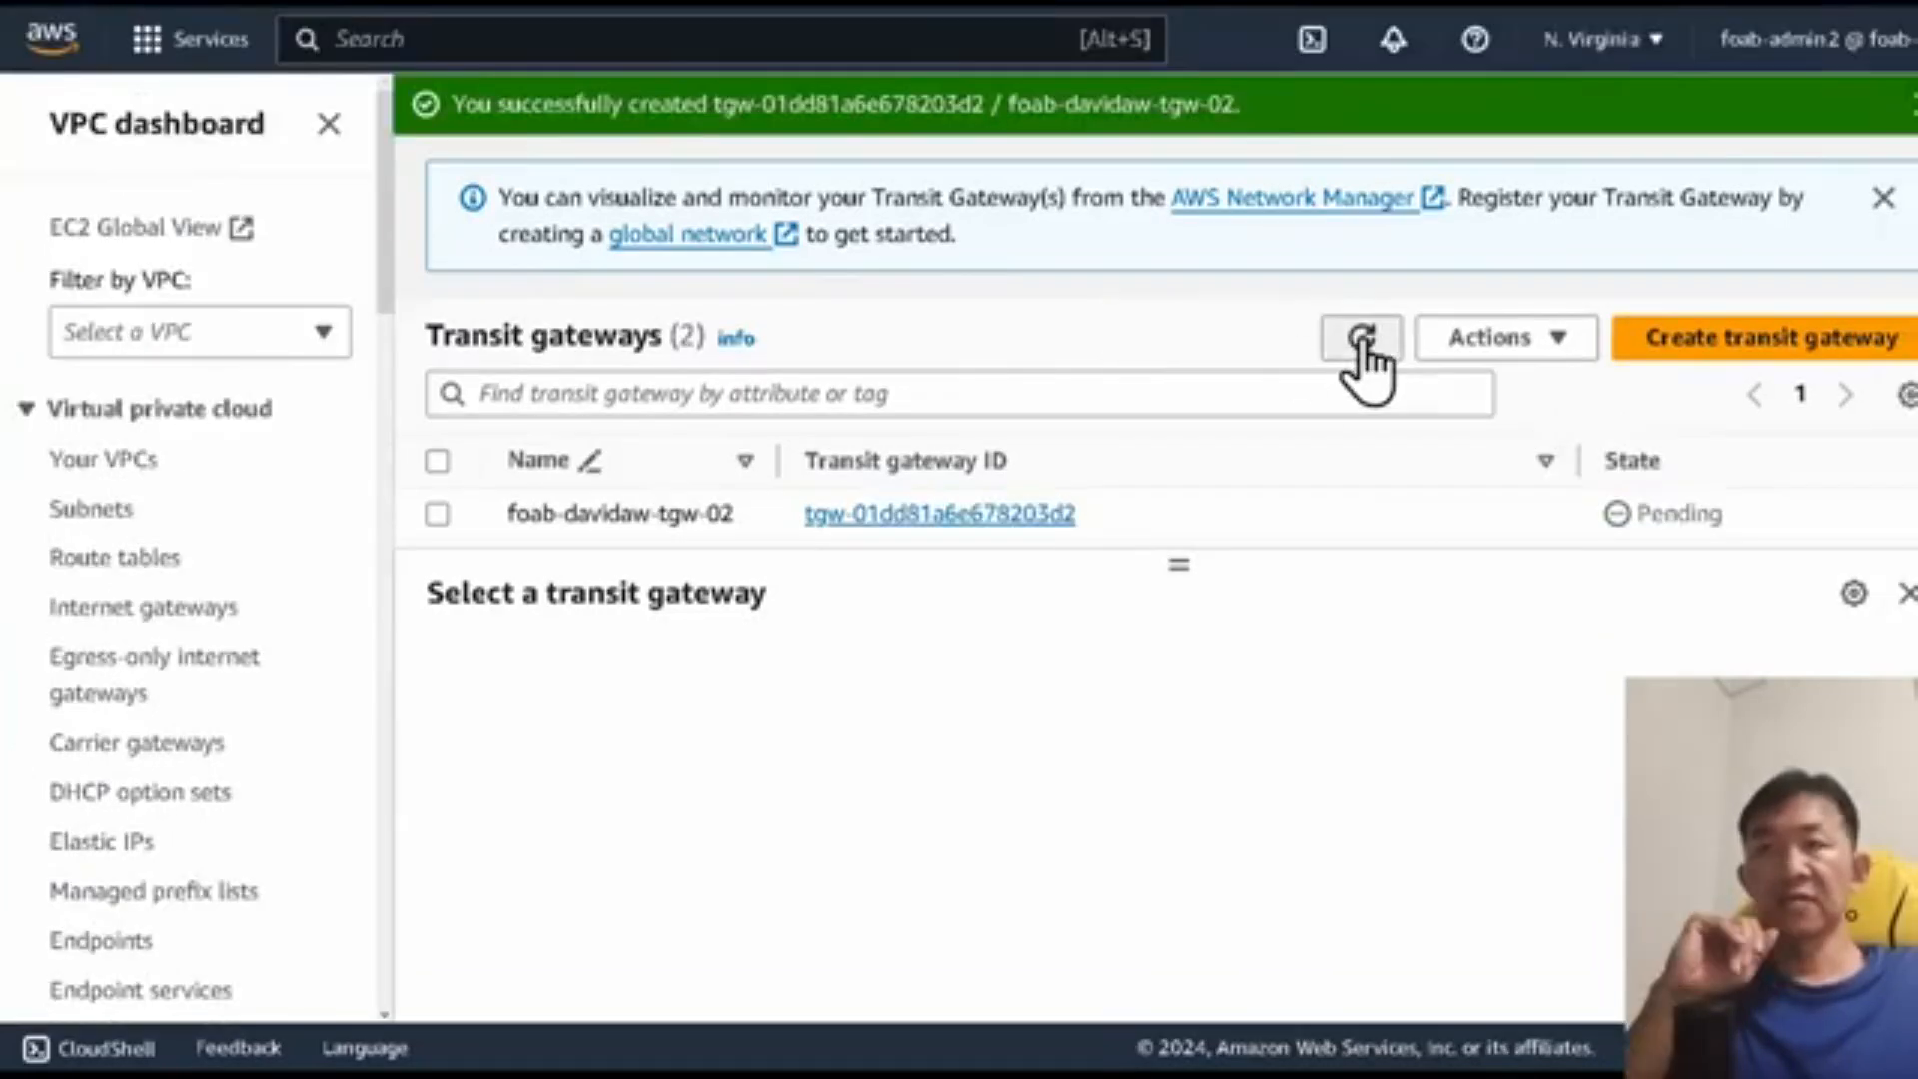
pyautogui.click(1364, 340)
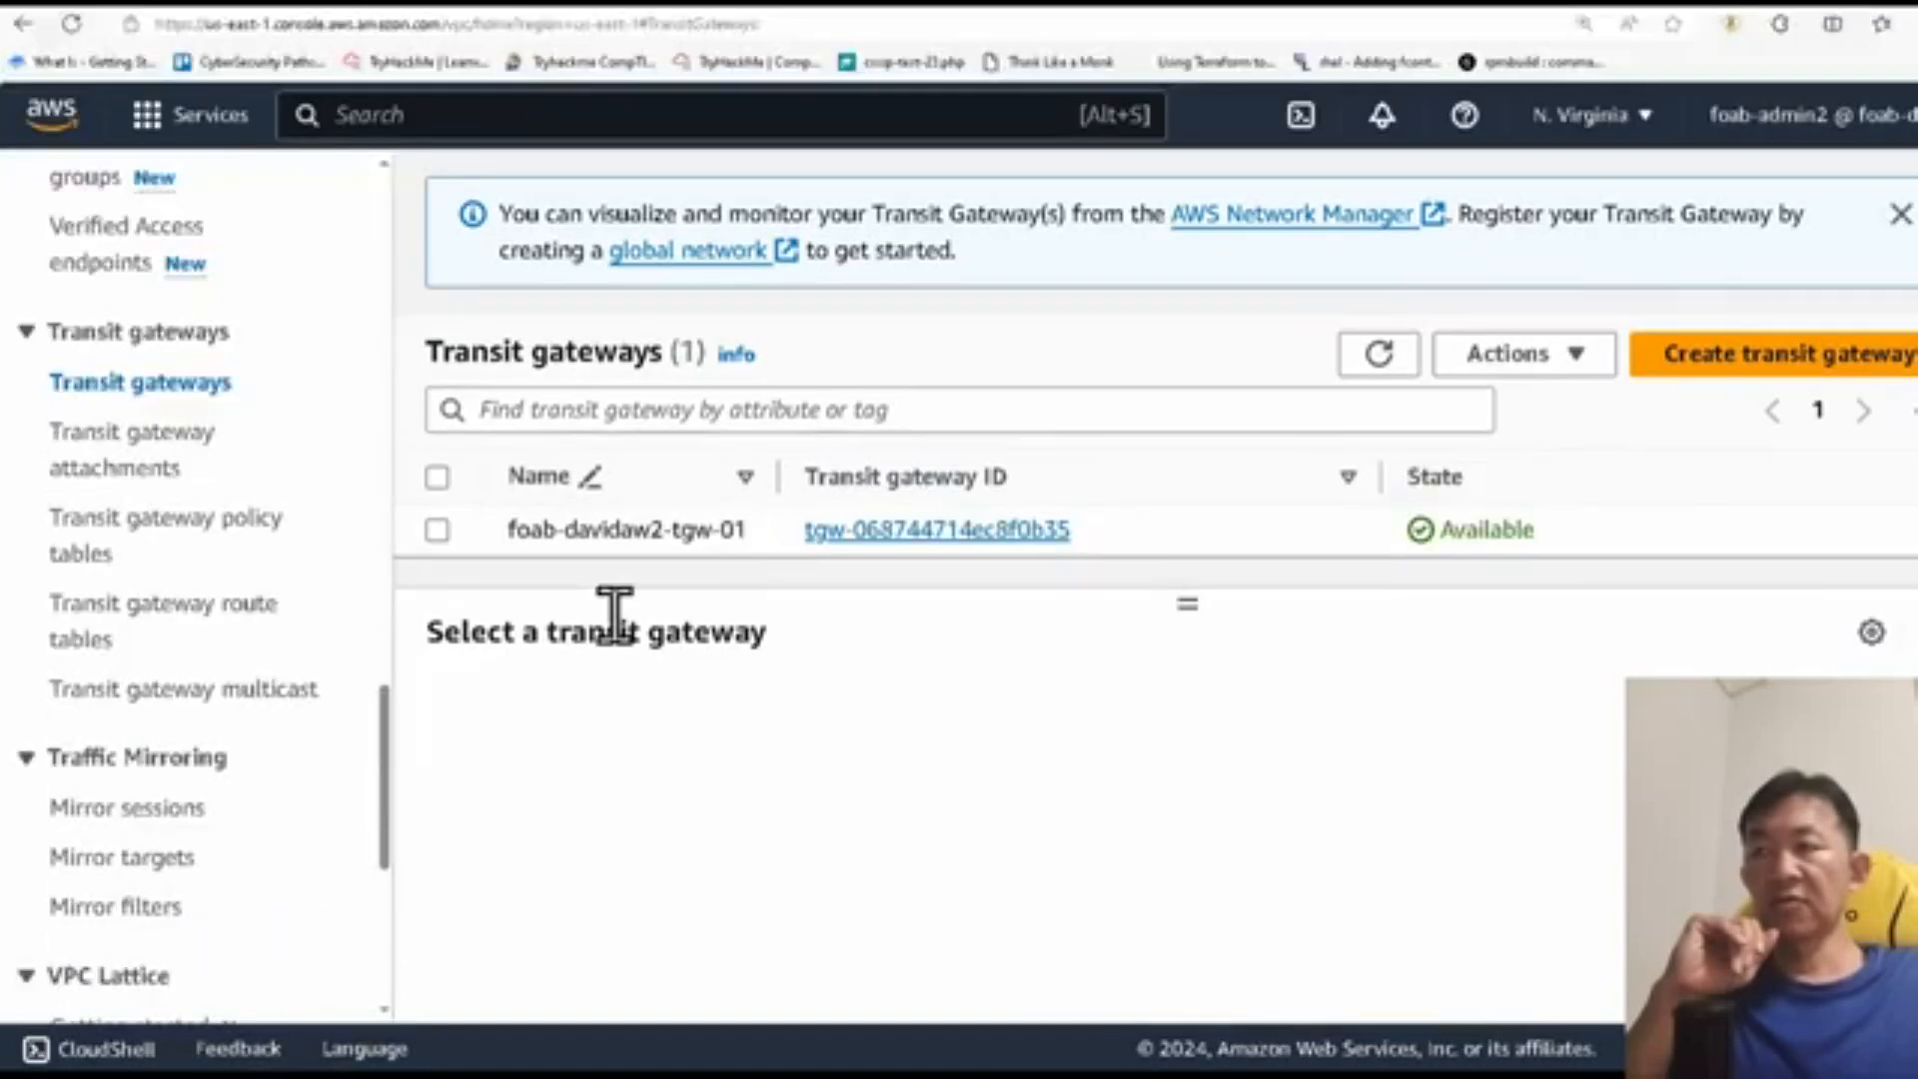
pyautogui.scroll(-3, 290, 510)
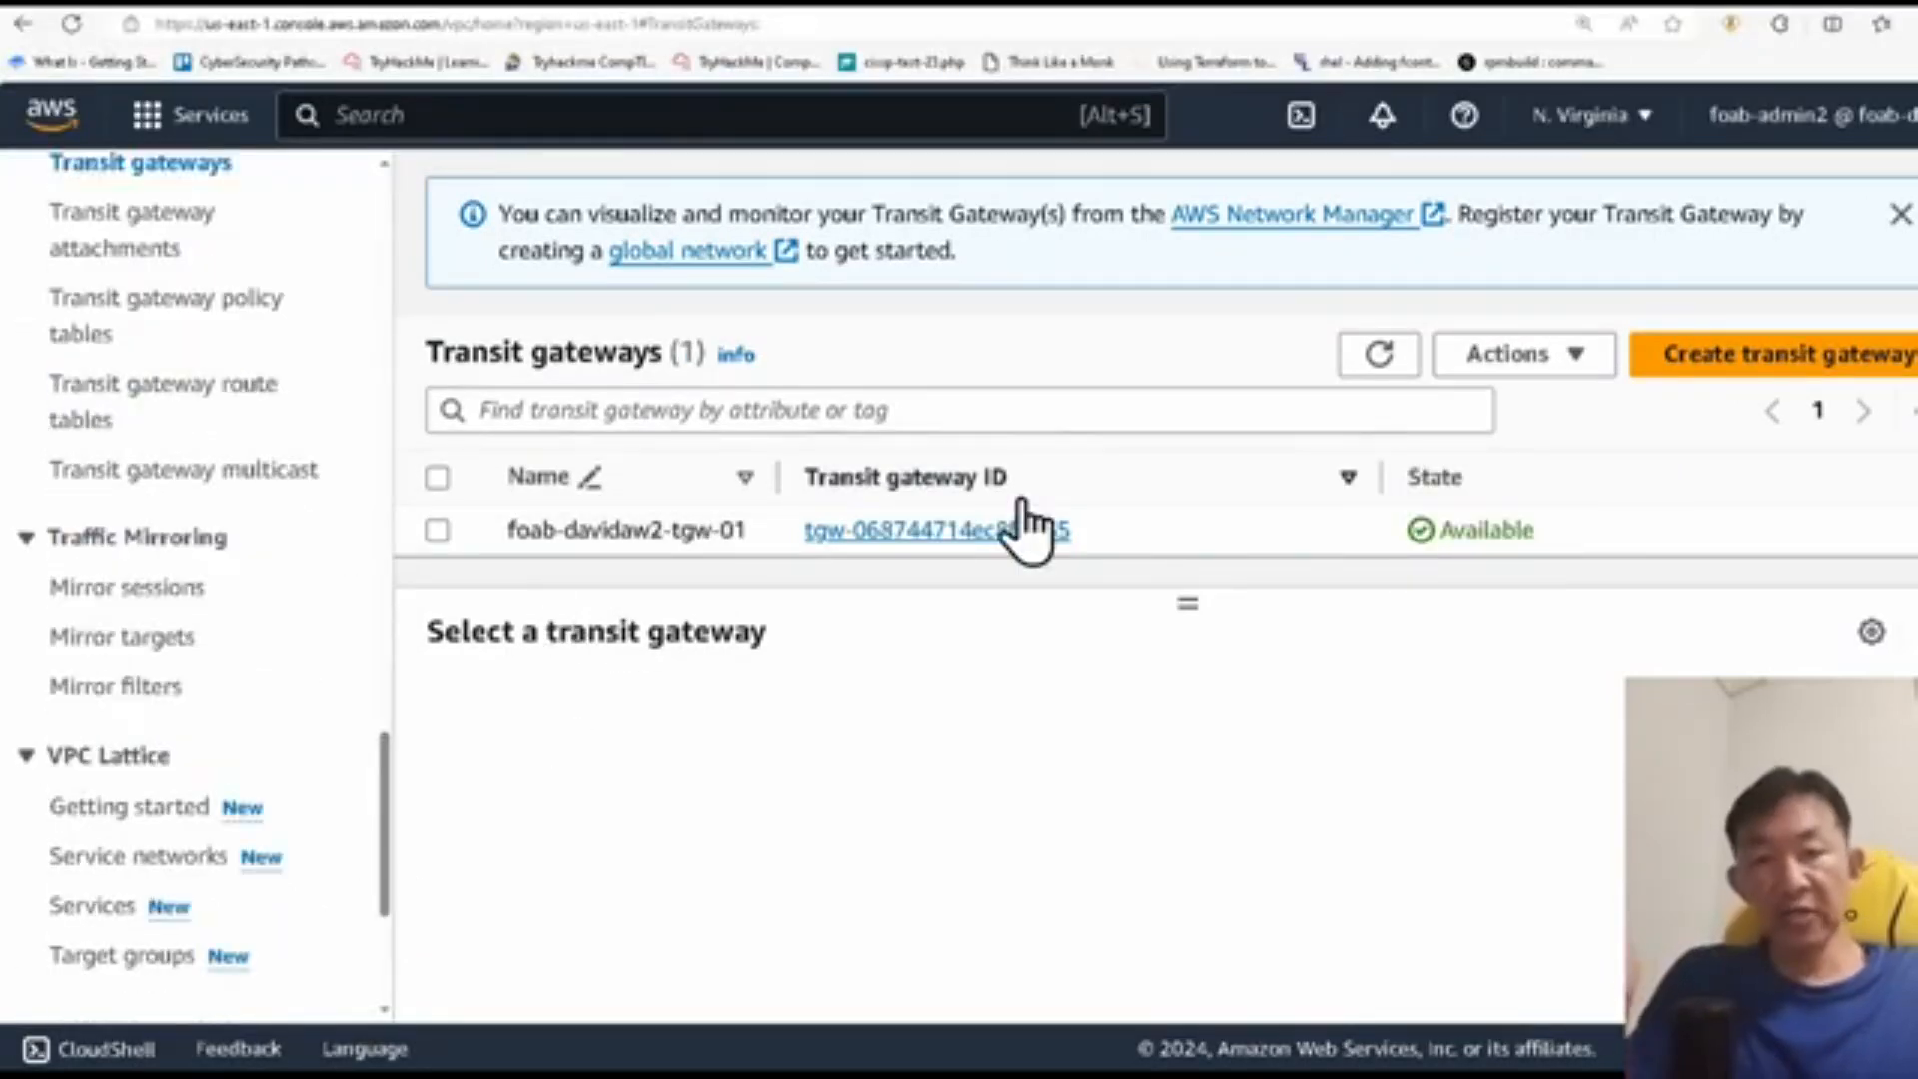
pyautogui.scroll(3, 313, 578)
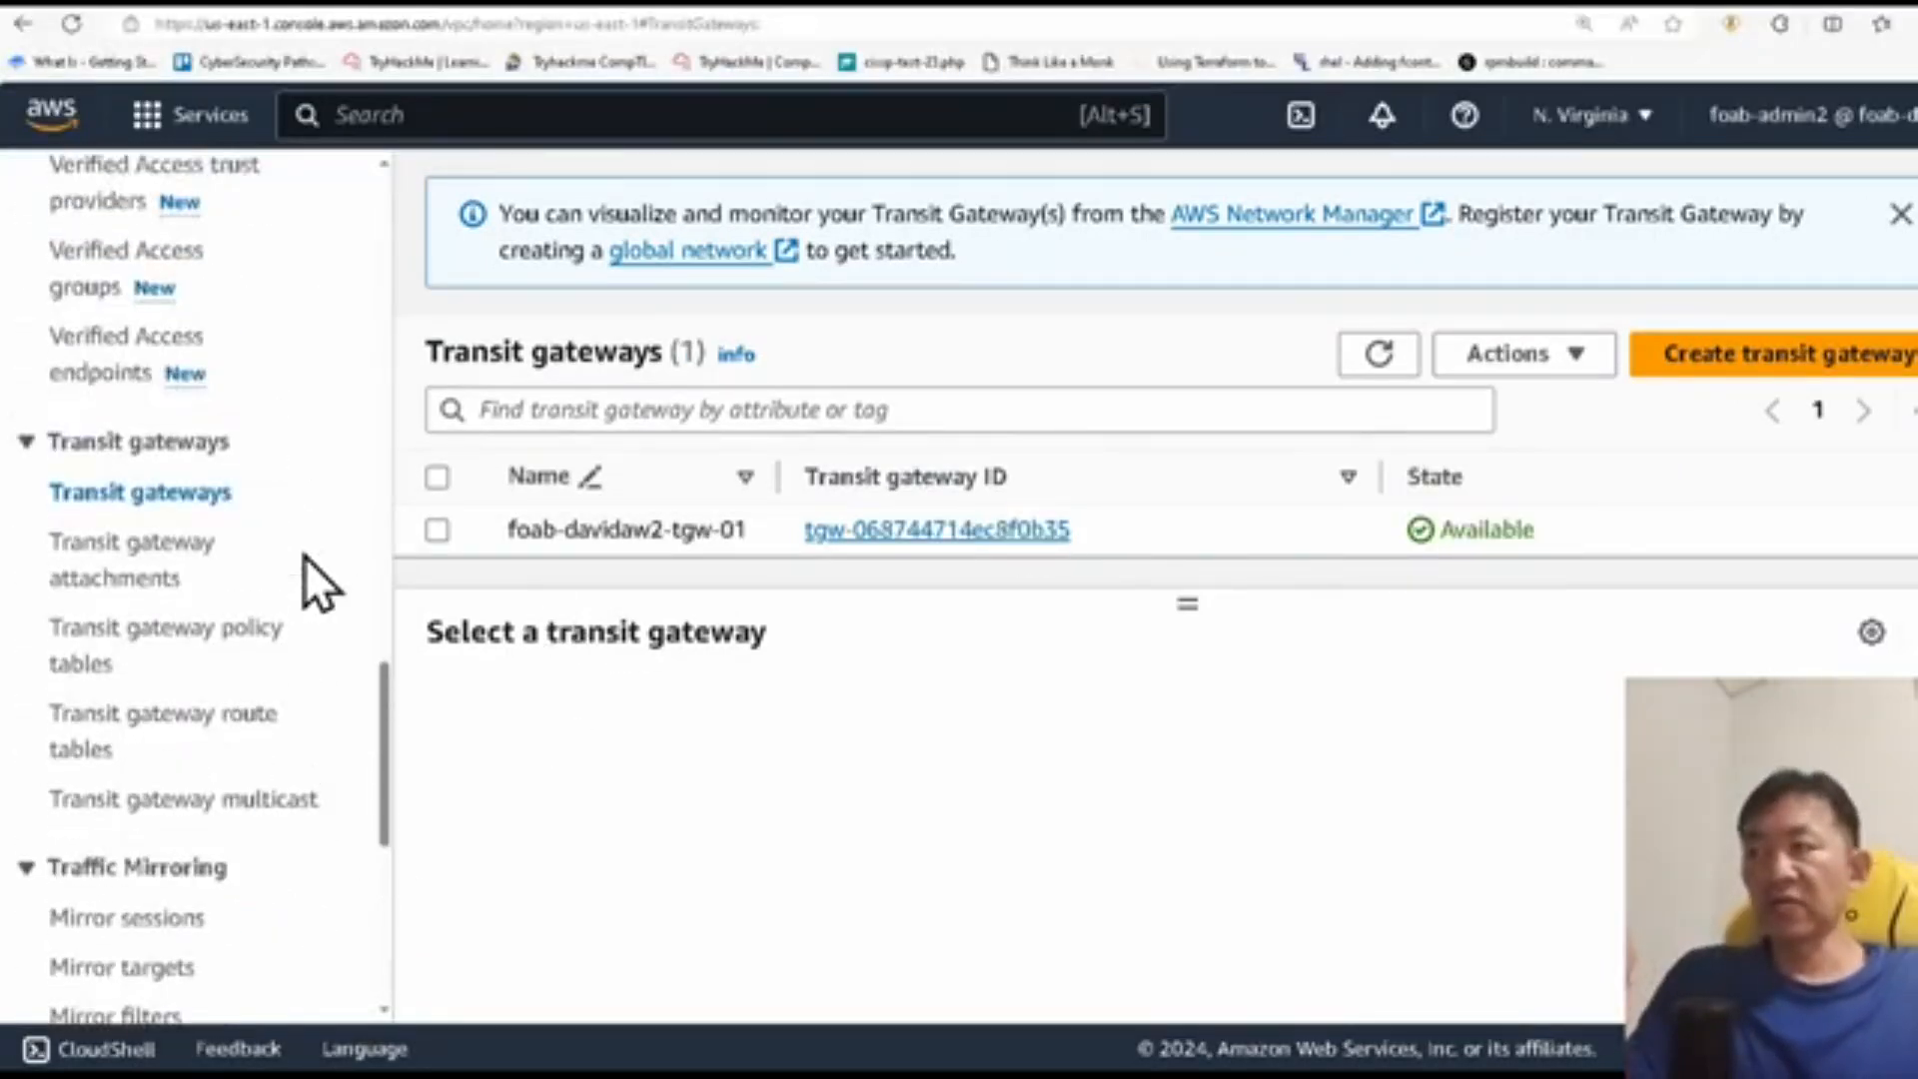
pyautogui.click(163, 574)
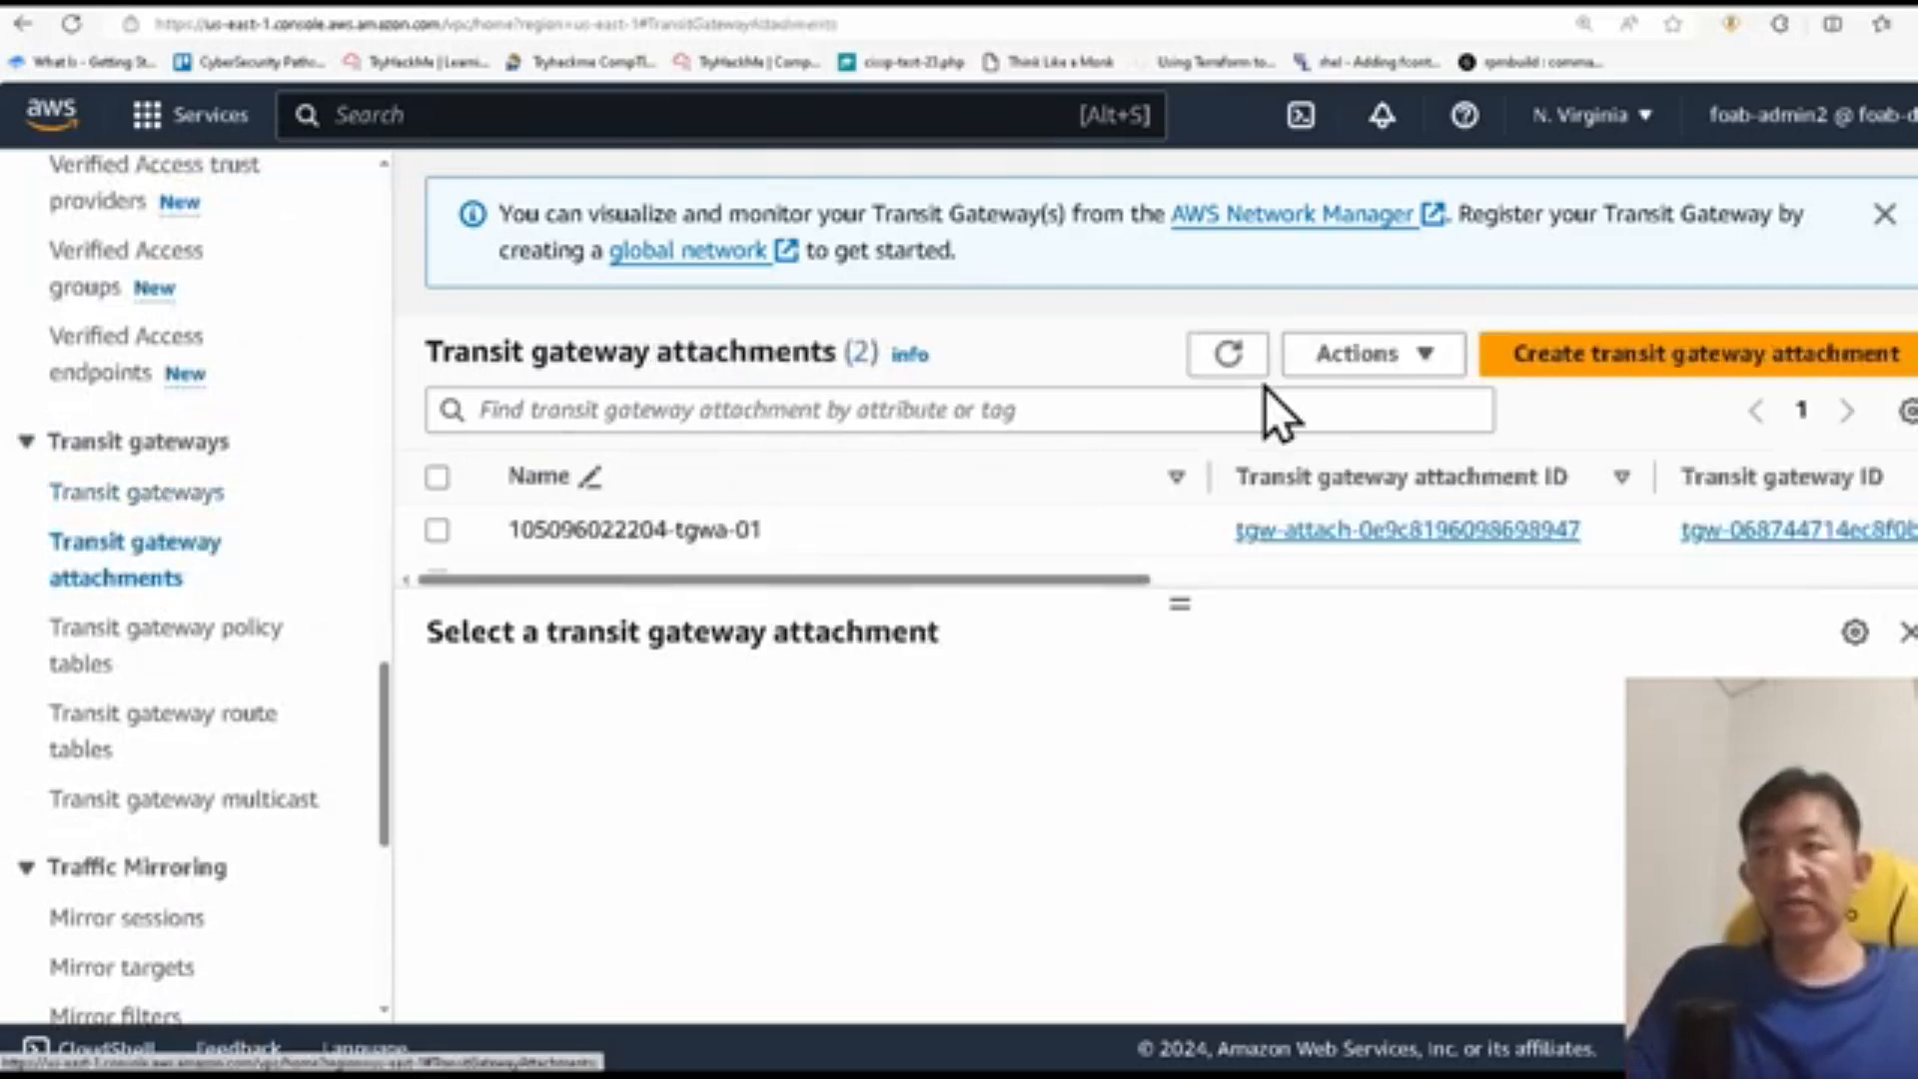
# Step: Name the first account's new transit gateway attachment foab-davidaw-tgwa-02 and set its attachment type to Peering Connection
pyautogui.click(561, 506)
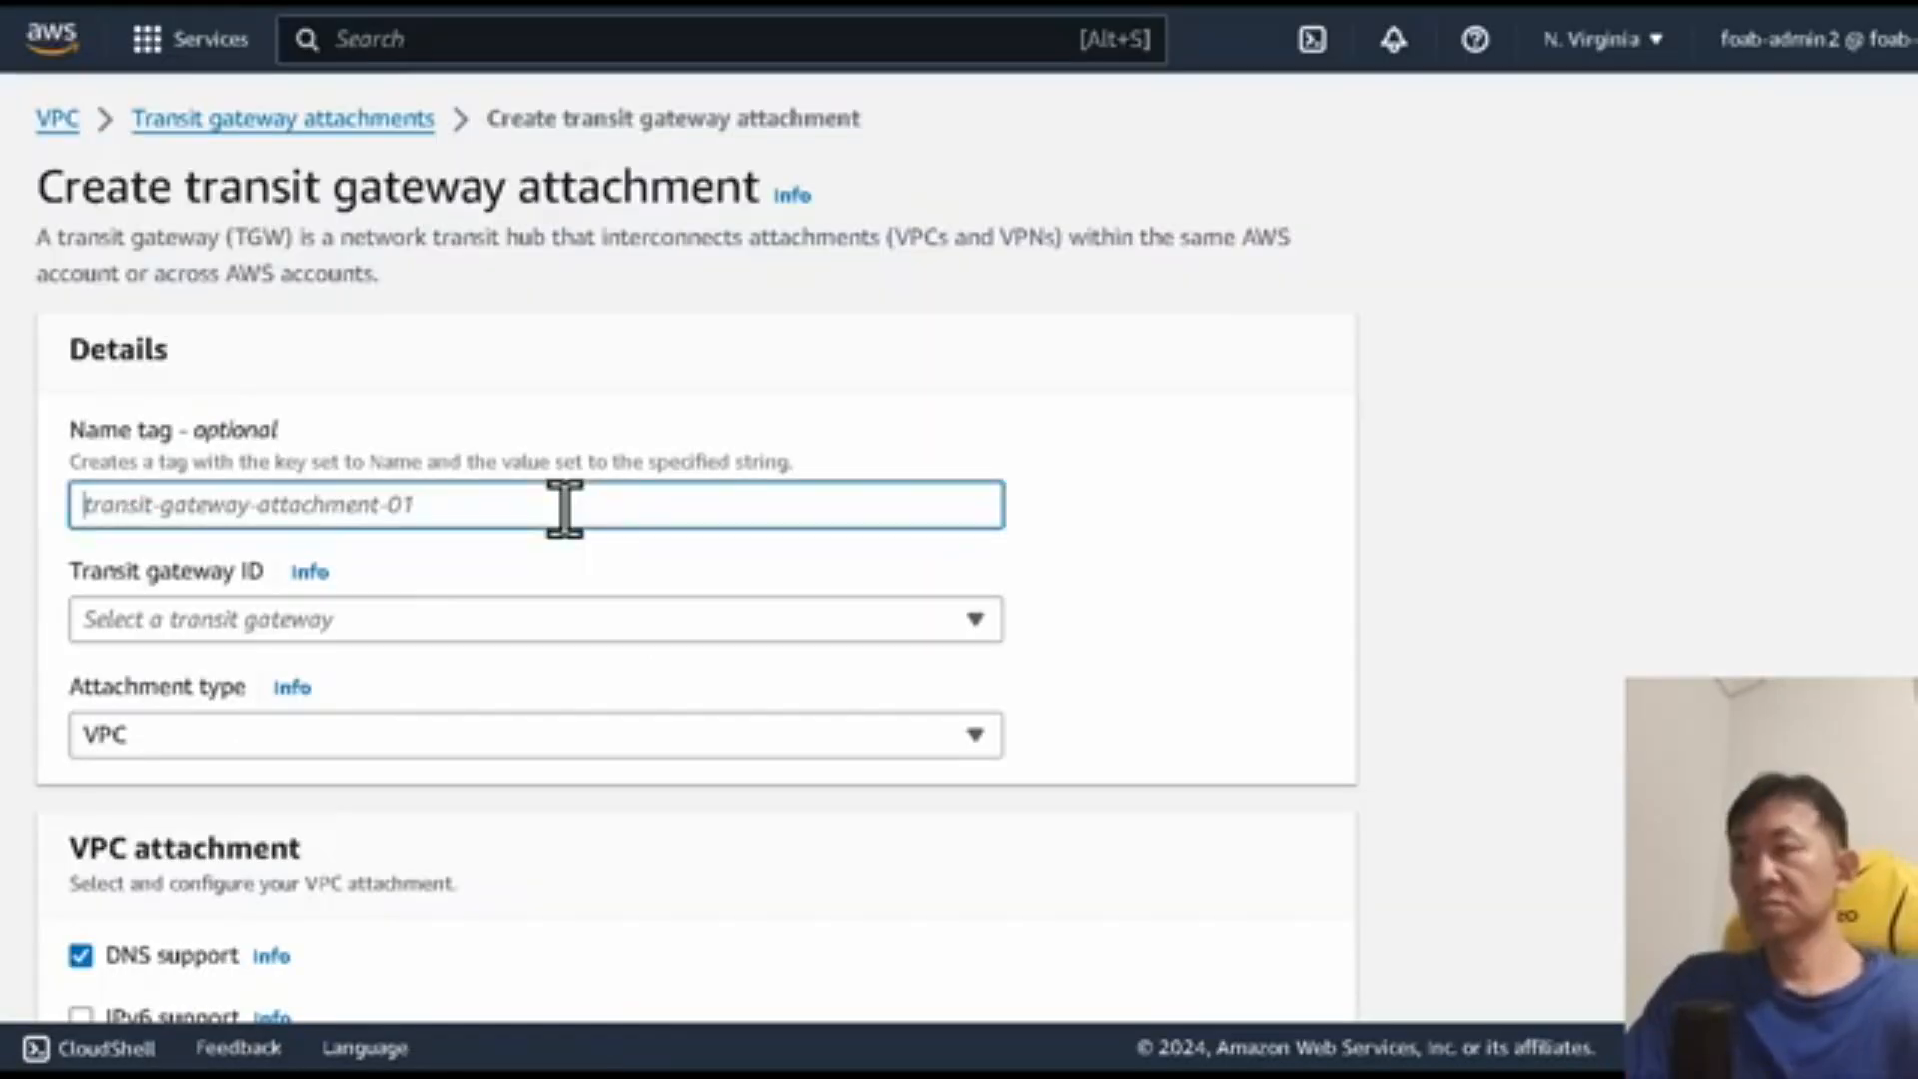
pyautogui.write('foab-davida')
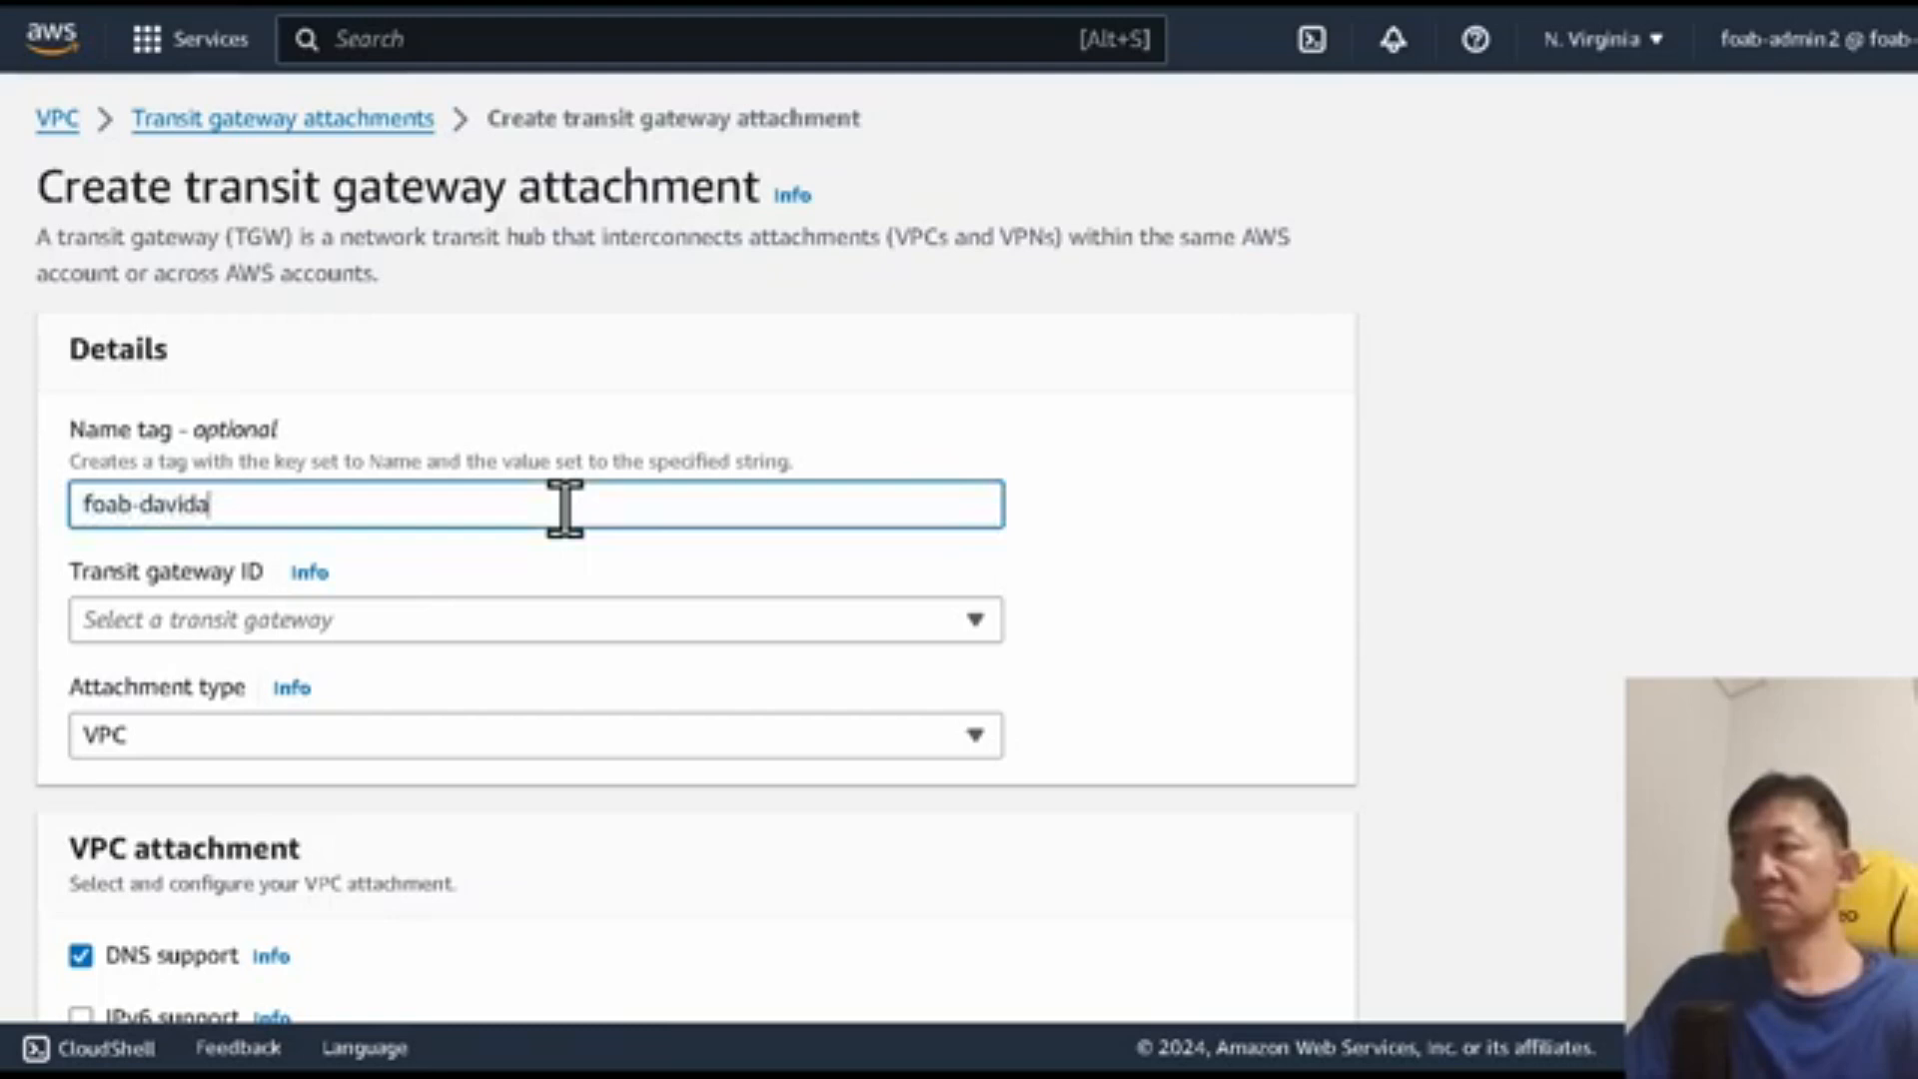
pyautogui.write('w-tgwa-02')
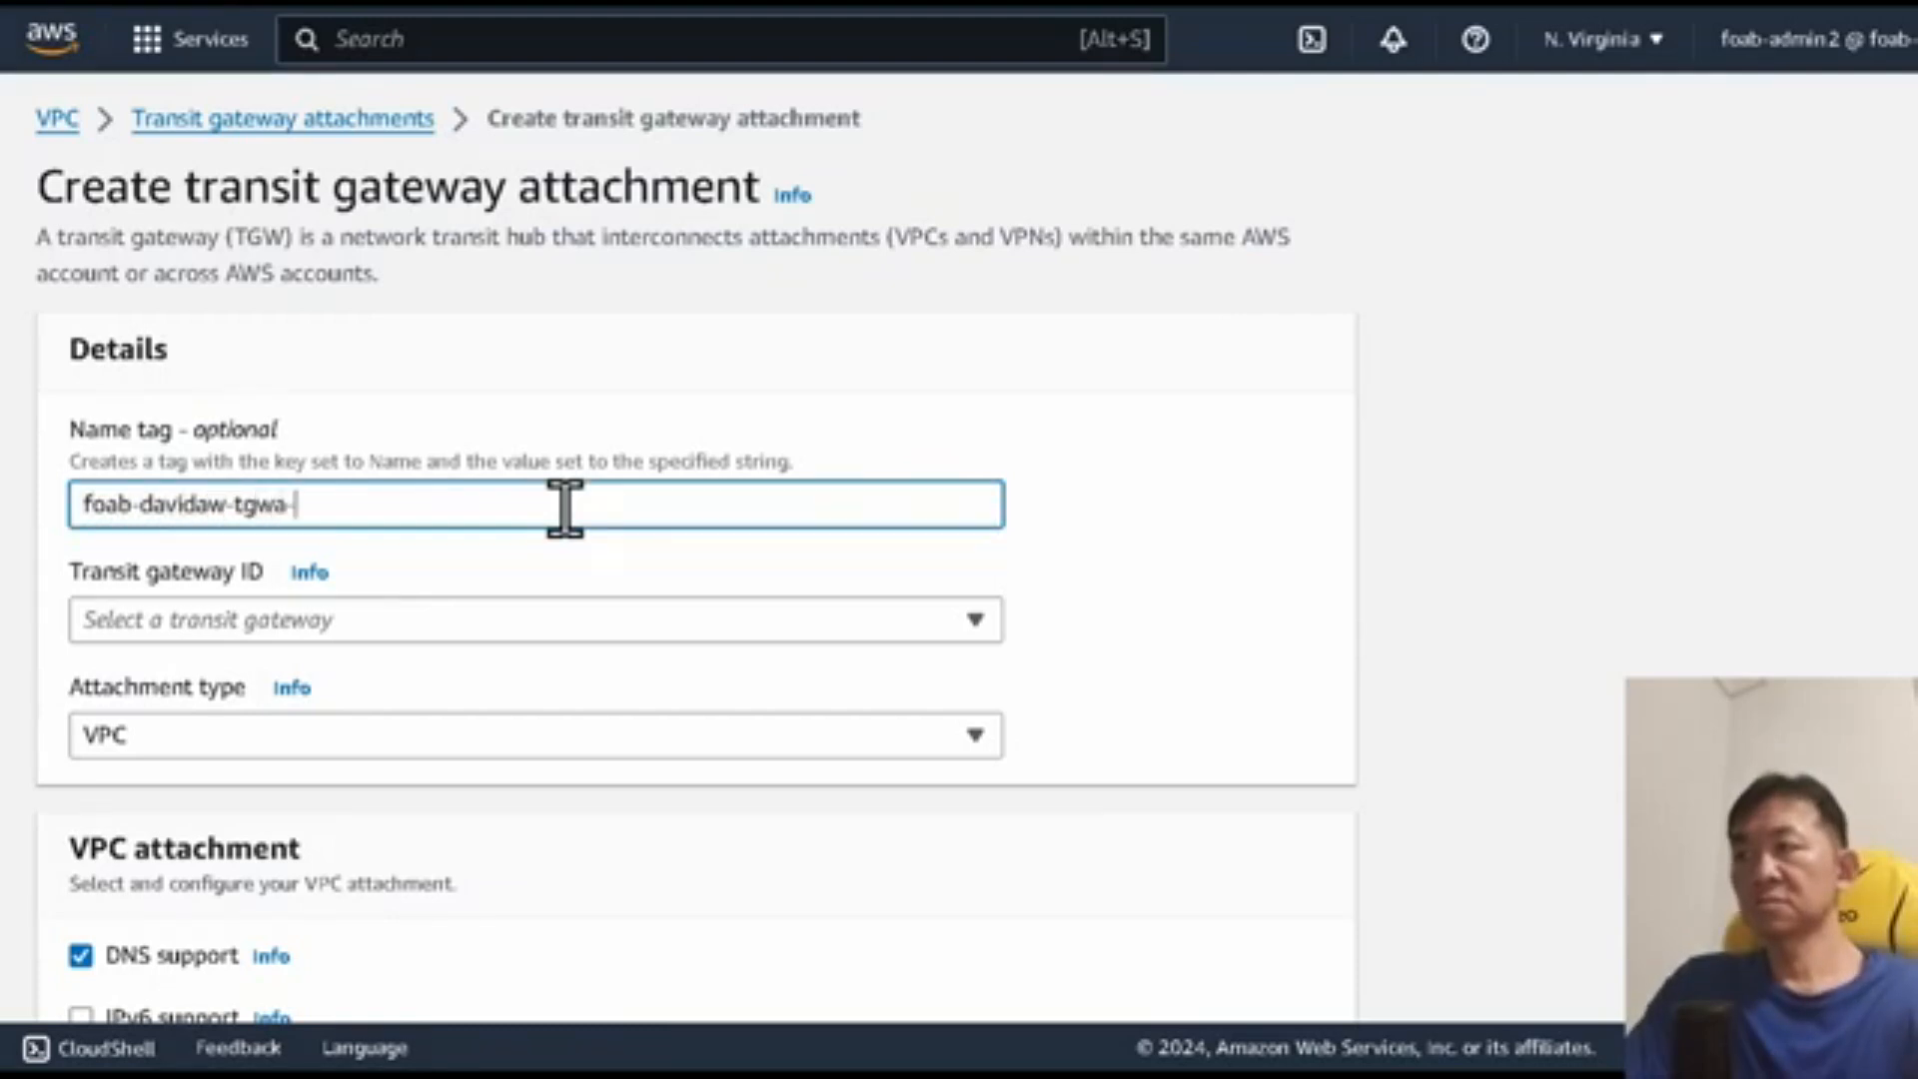
pyautogui.click(442, 744)
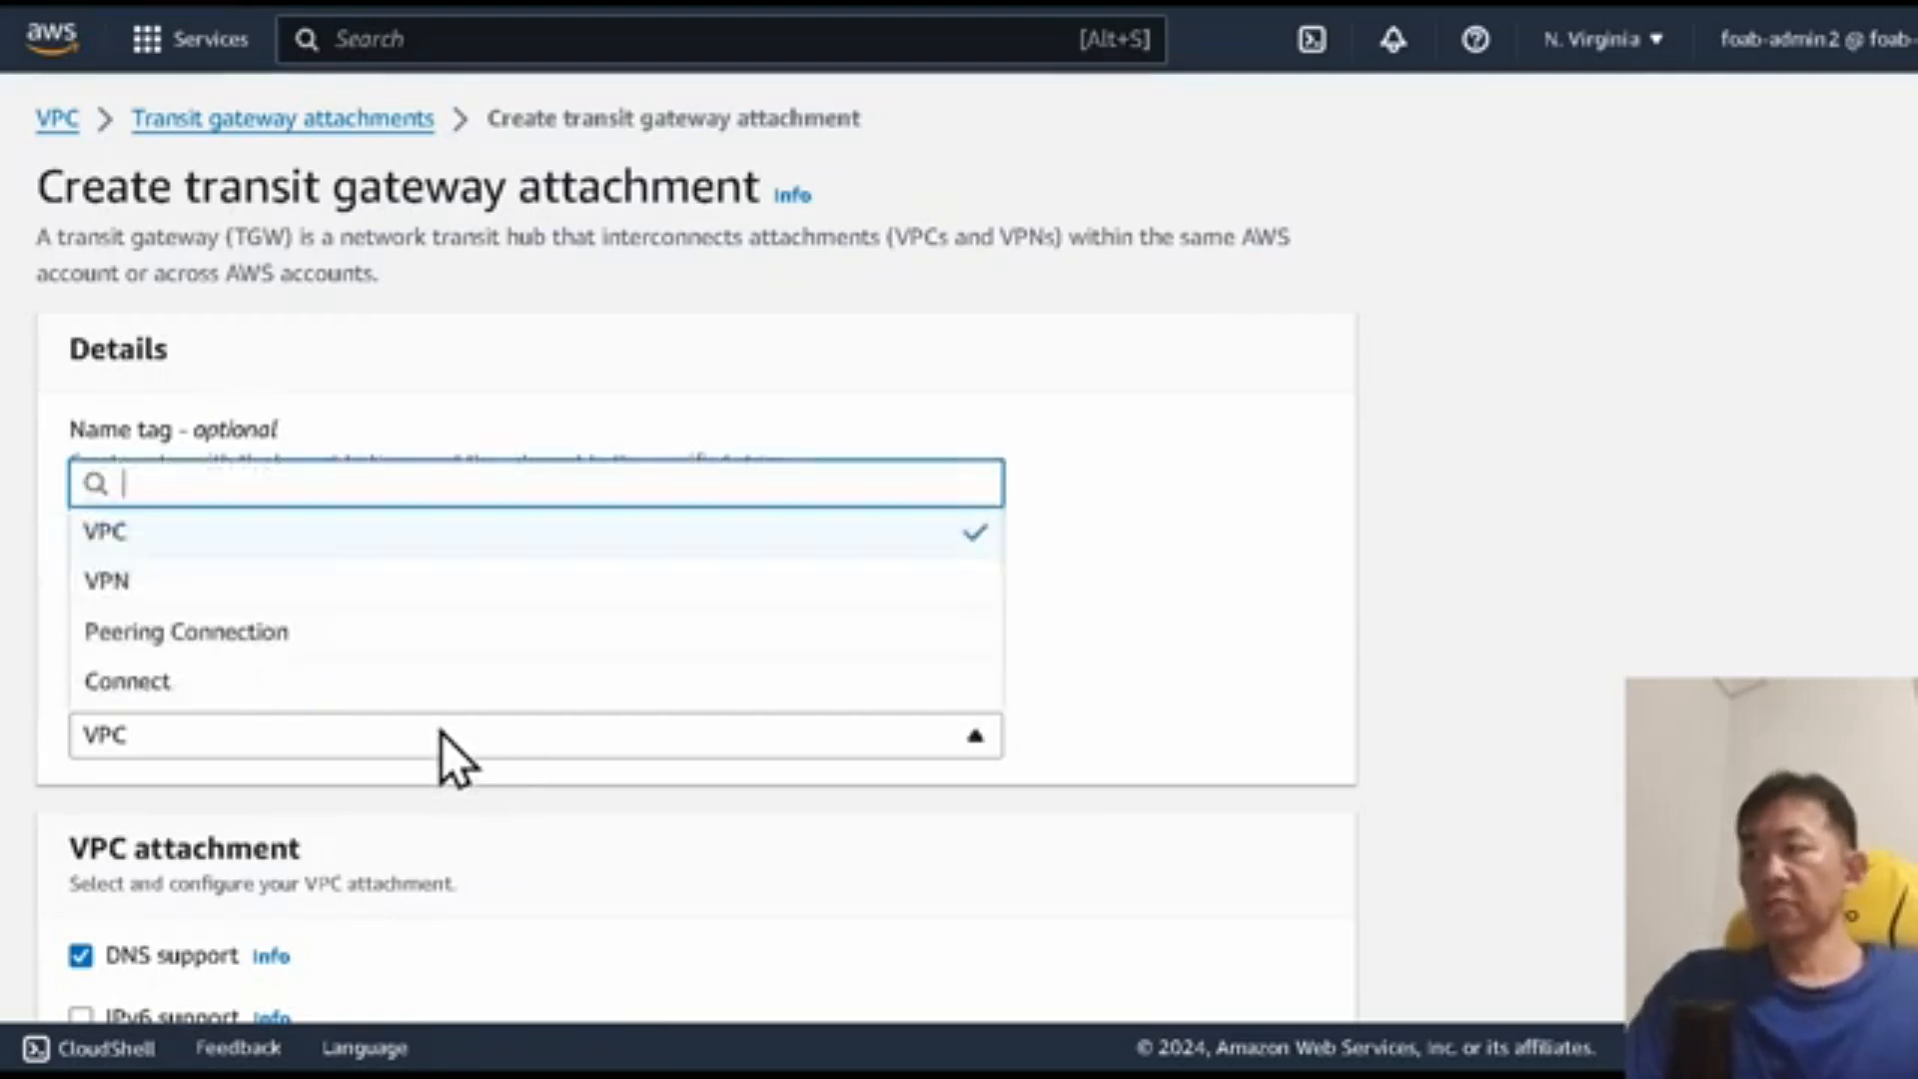
pyautogui.click(409, 632)
pyautogui.scroll(-5, 1130, 657)
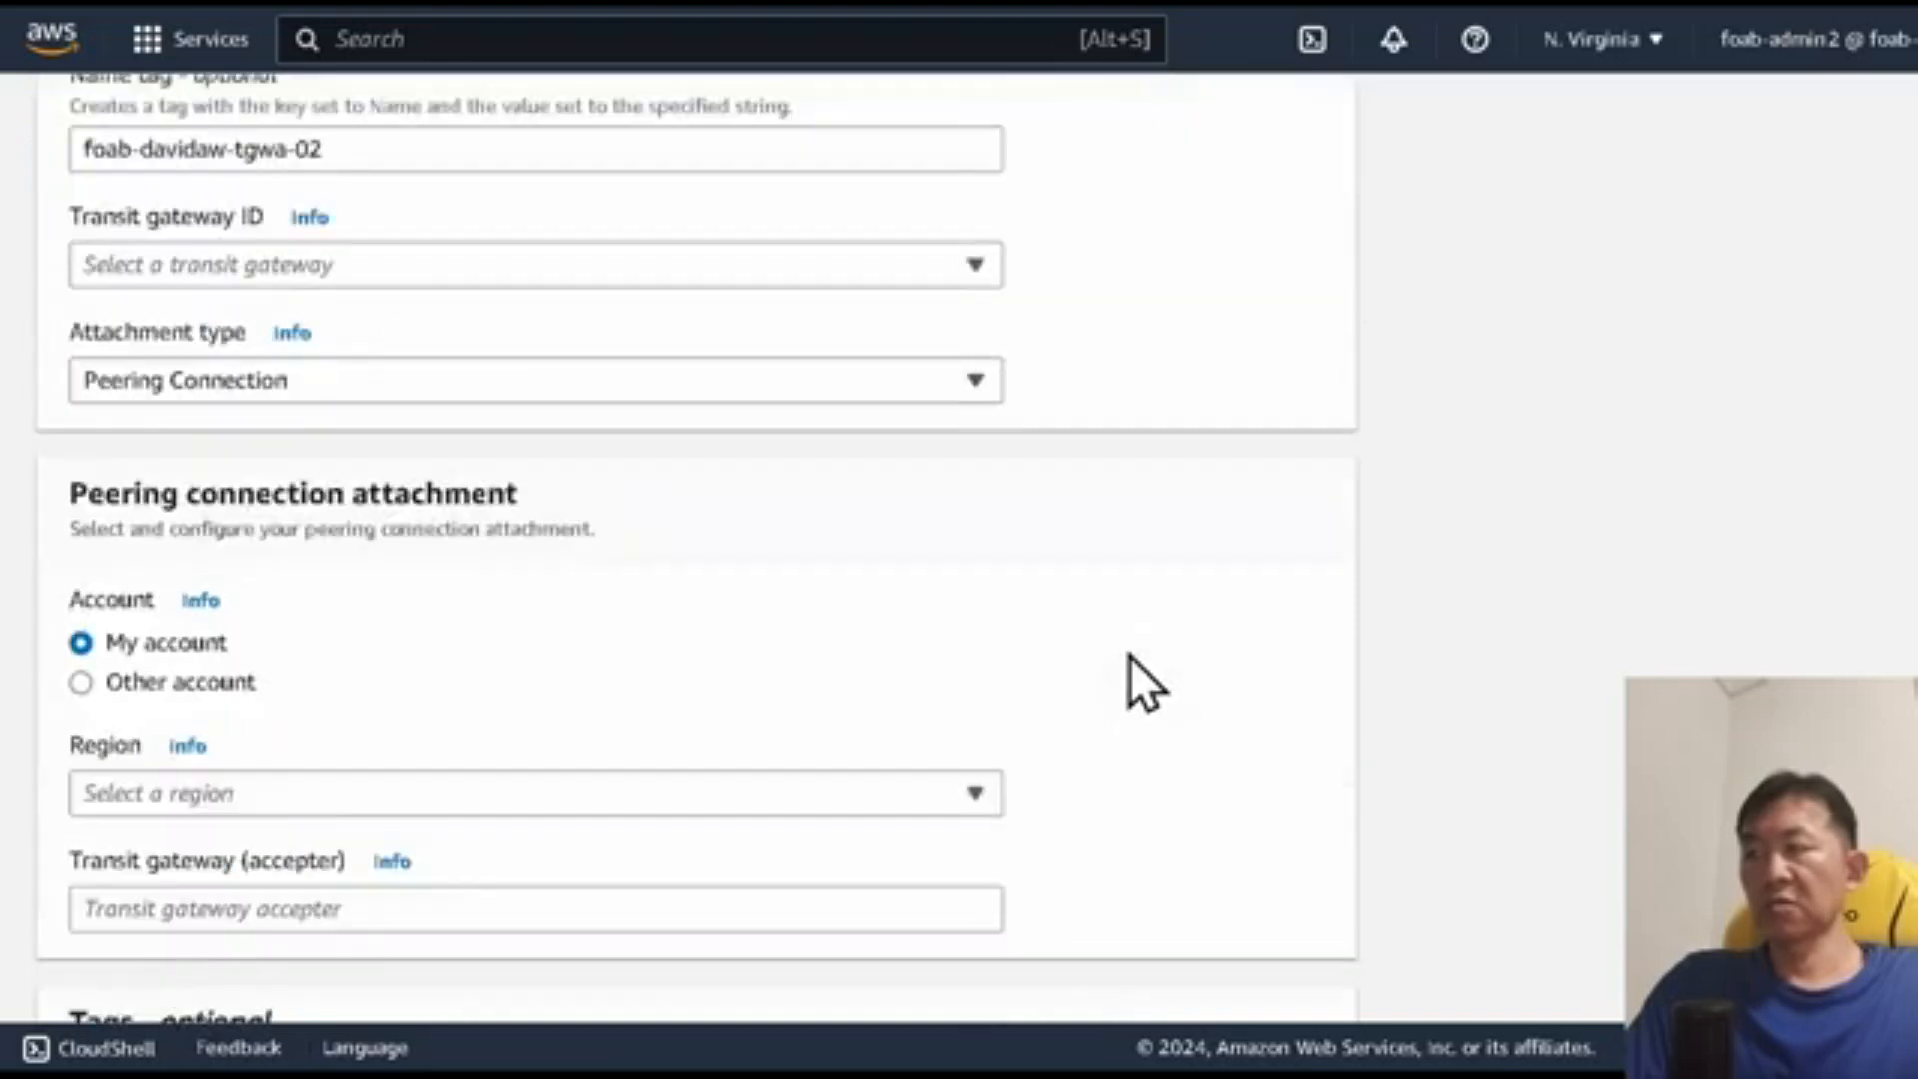
# Step: Set the peering attachment to another account and choose the US East (N. Virginia) (us-east-1) region
pyautogui.click(200, 495)
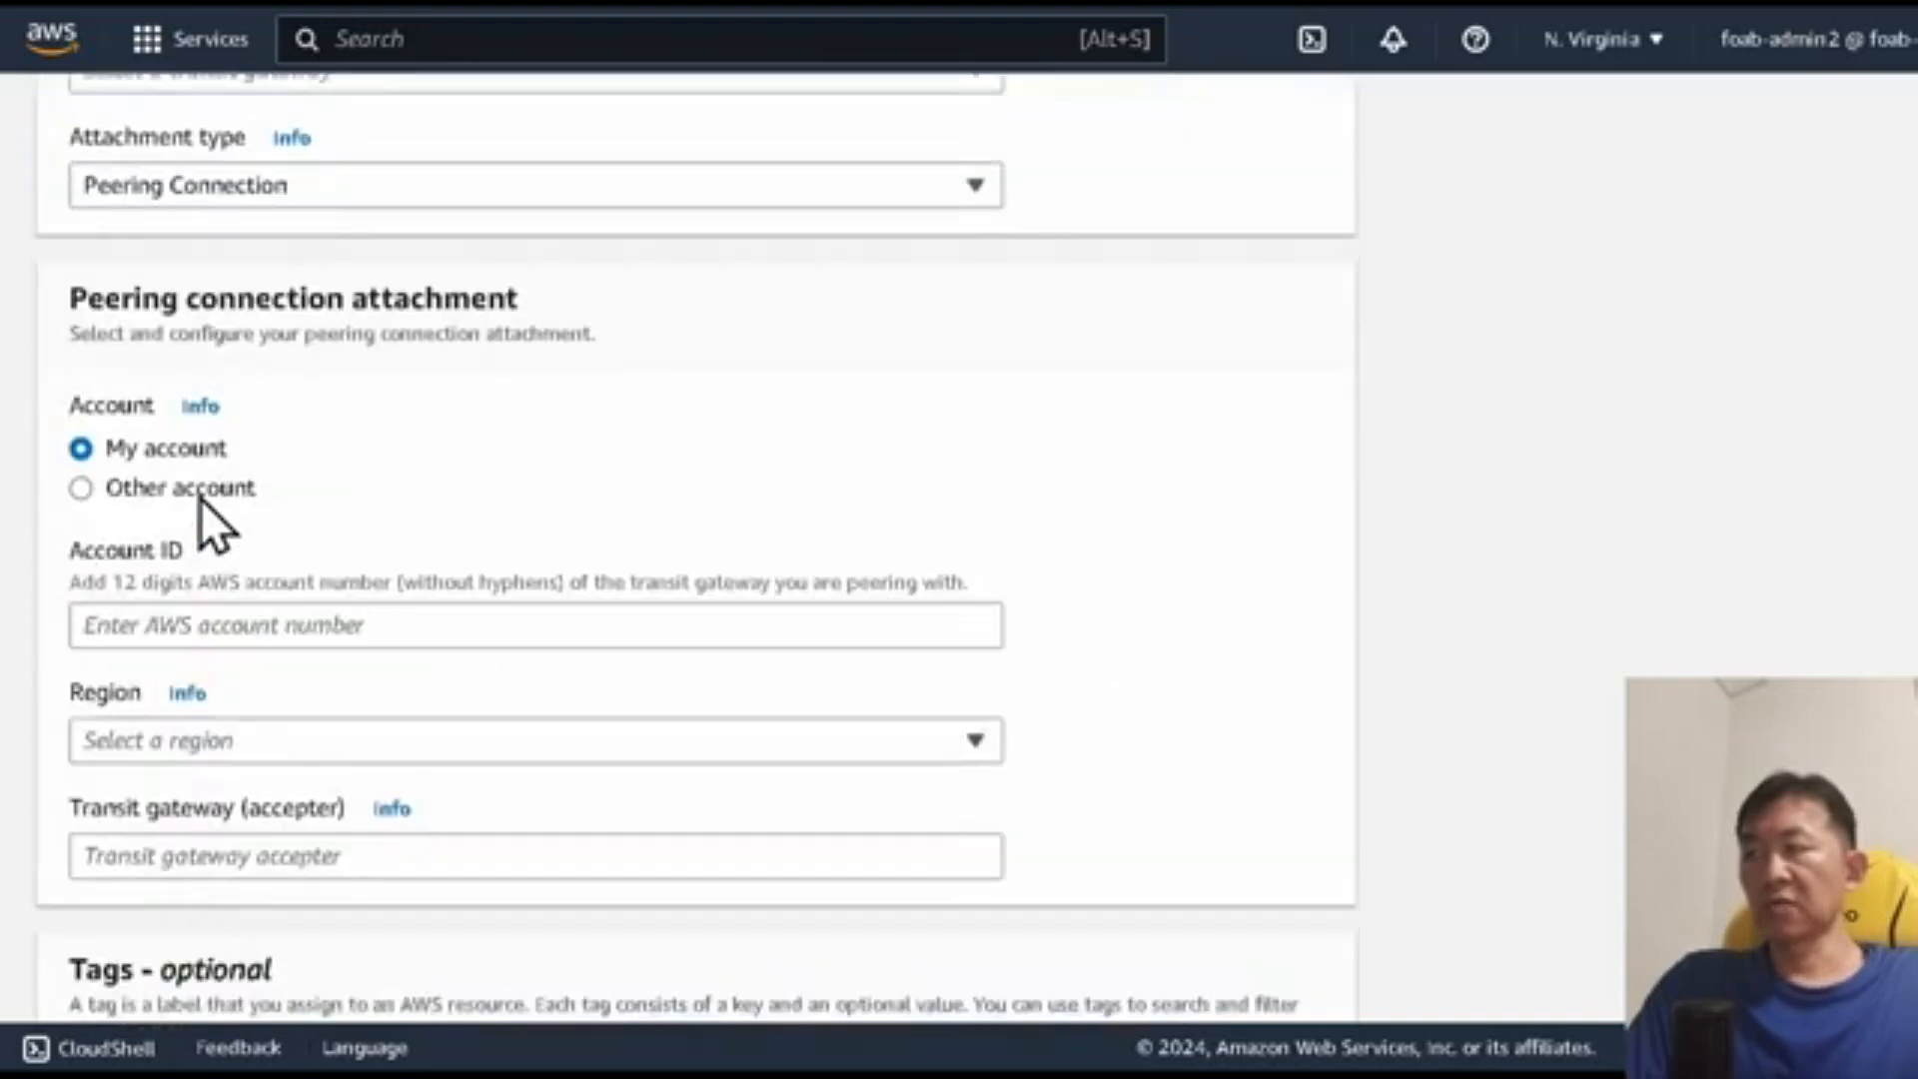
pyautogui.click(393, 744)
pyautogui.click(461, 265)
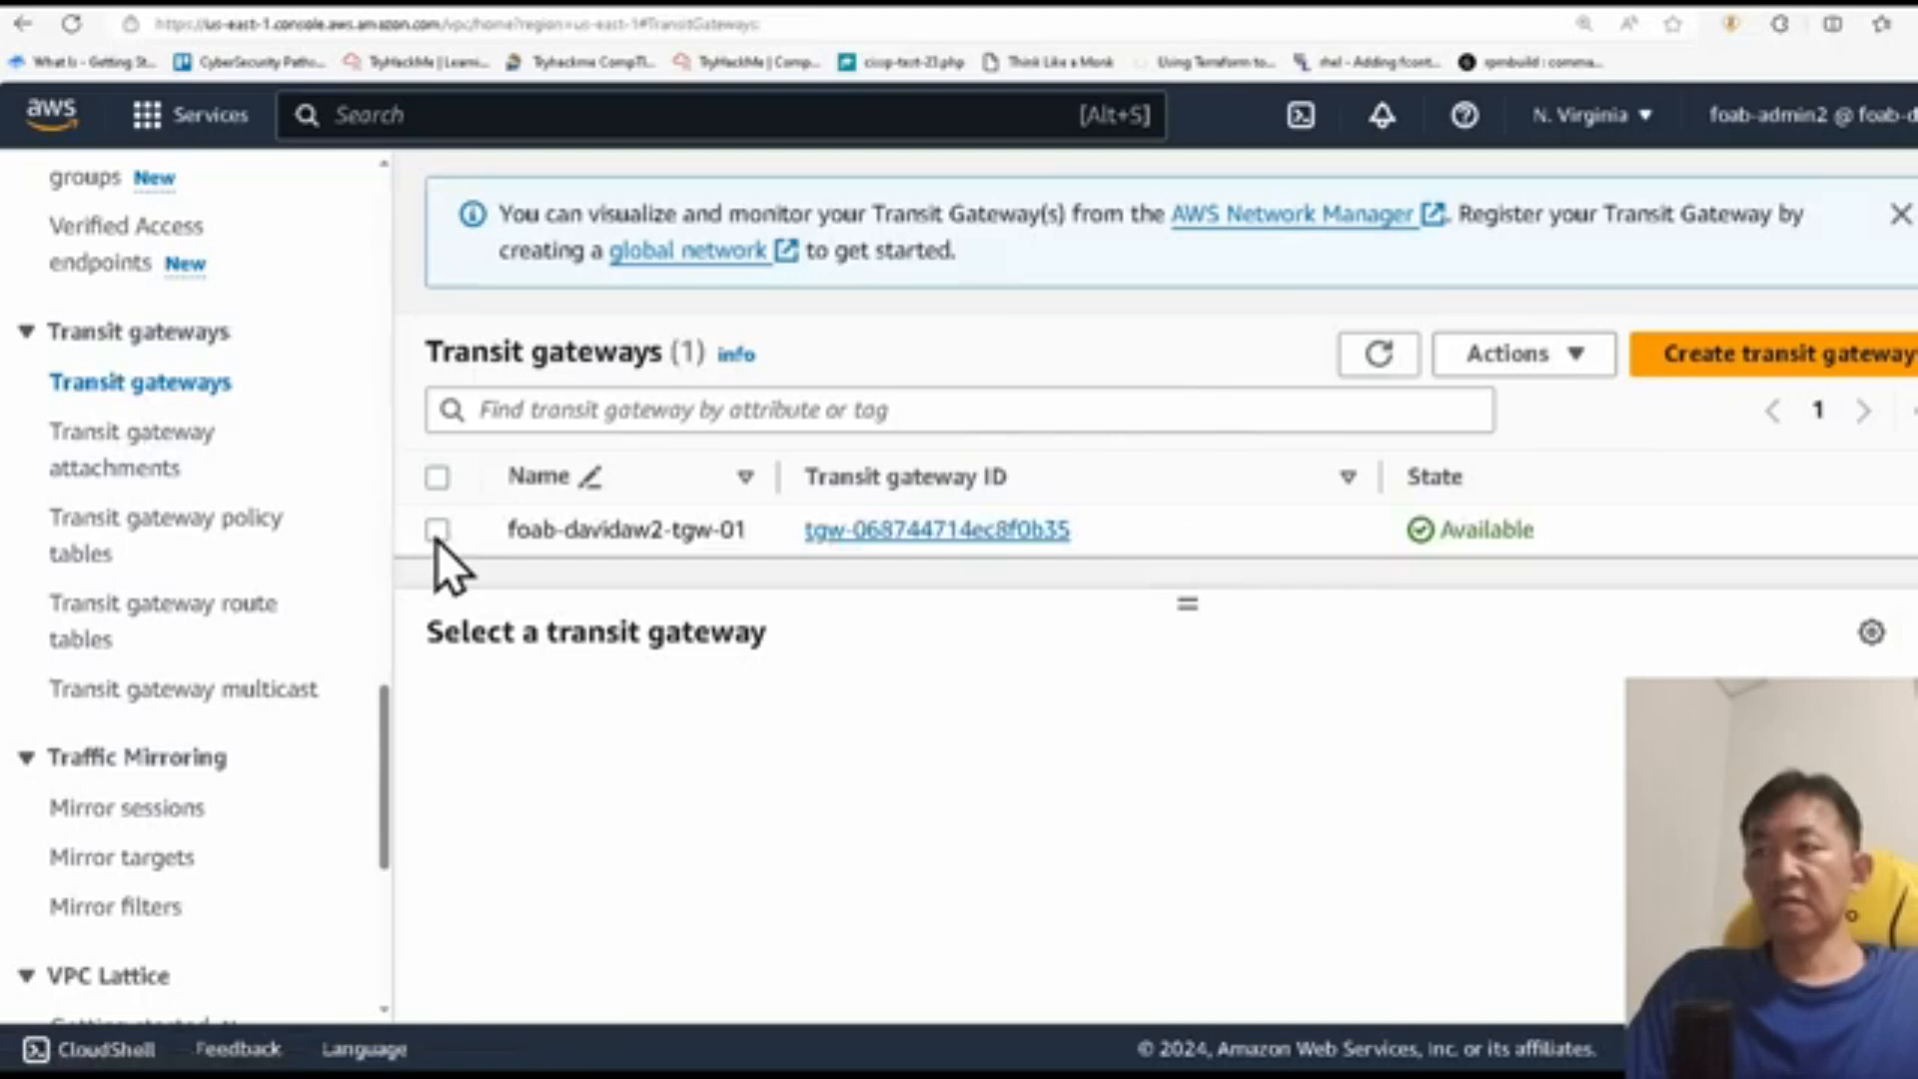
# Step: Copy the ID of foab-davidaw2-tgw-01 from the second account as the accepter, create the peering attachment and check its state
pyautogui.click(437, 531)
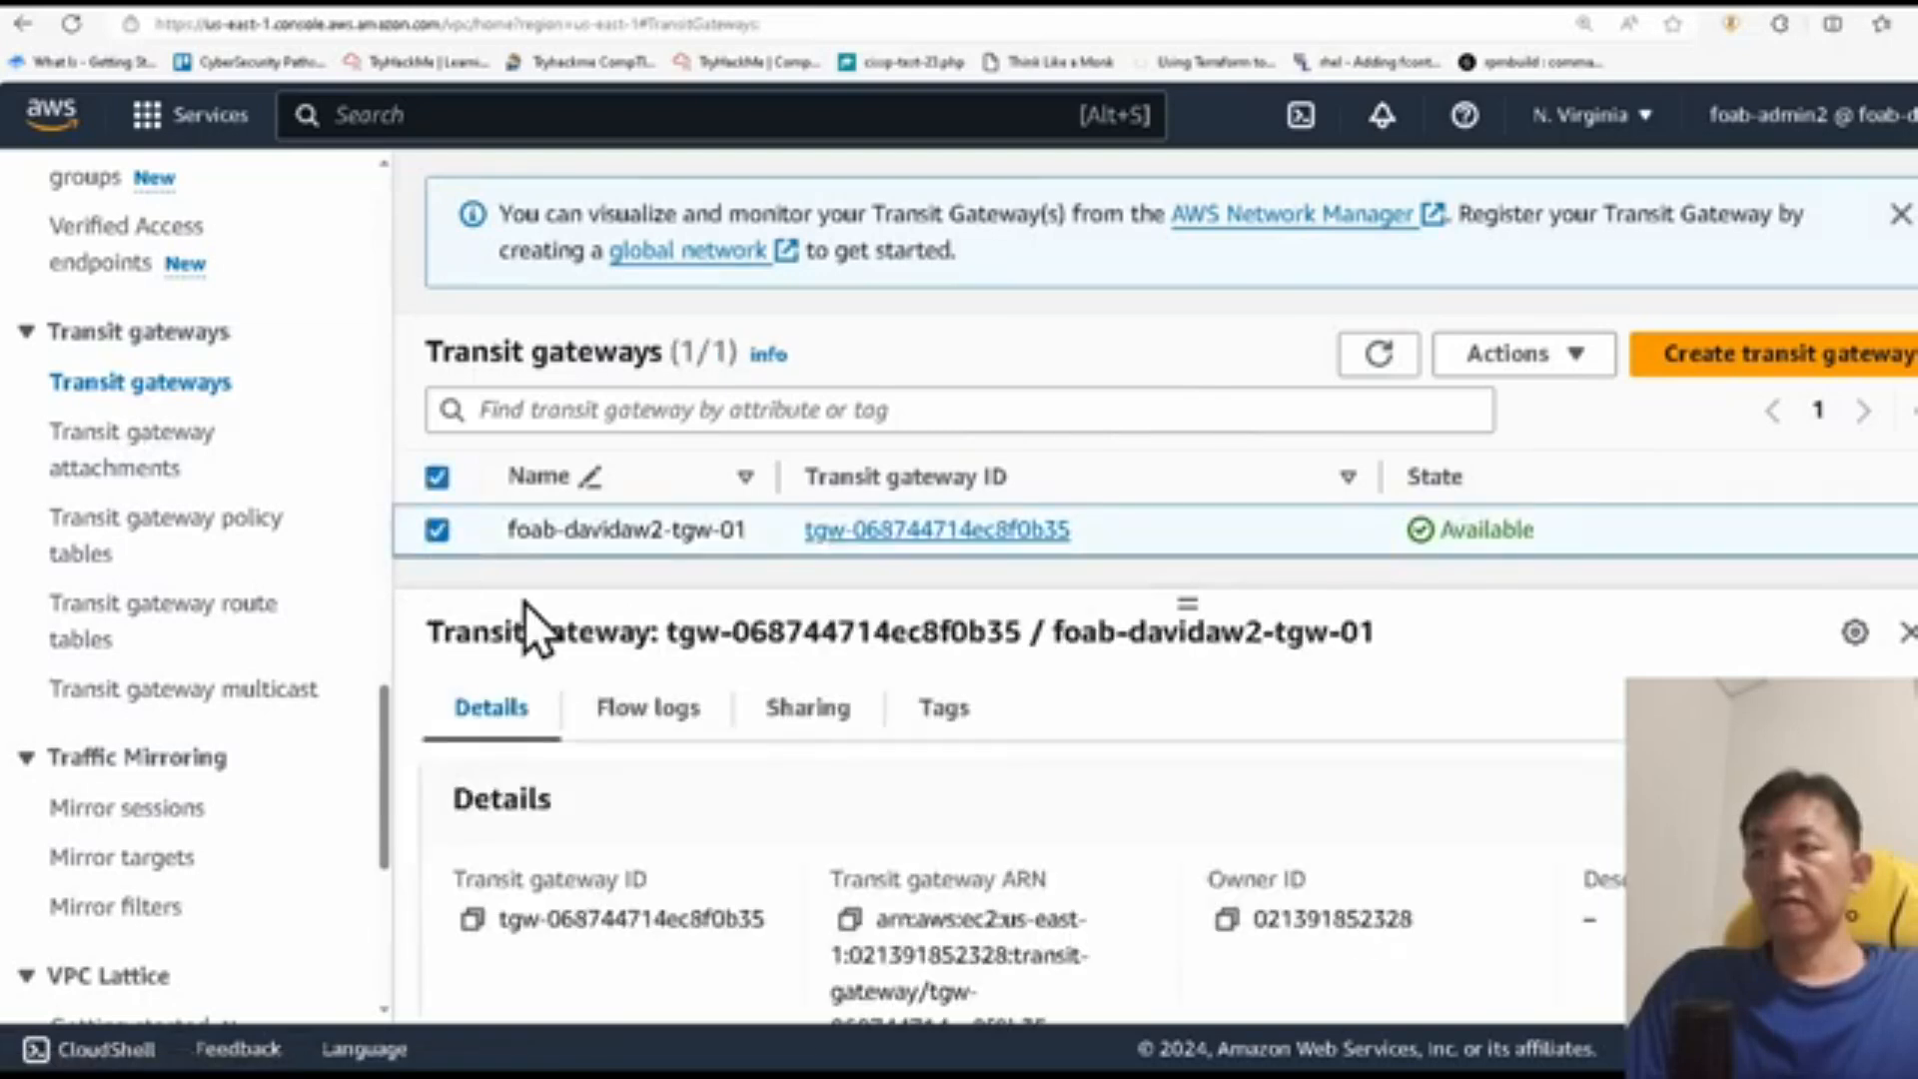
pyautogui.click(472, 919)
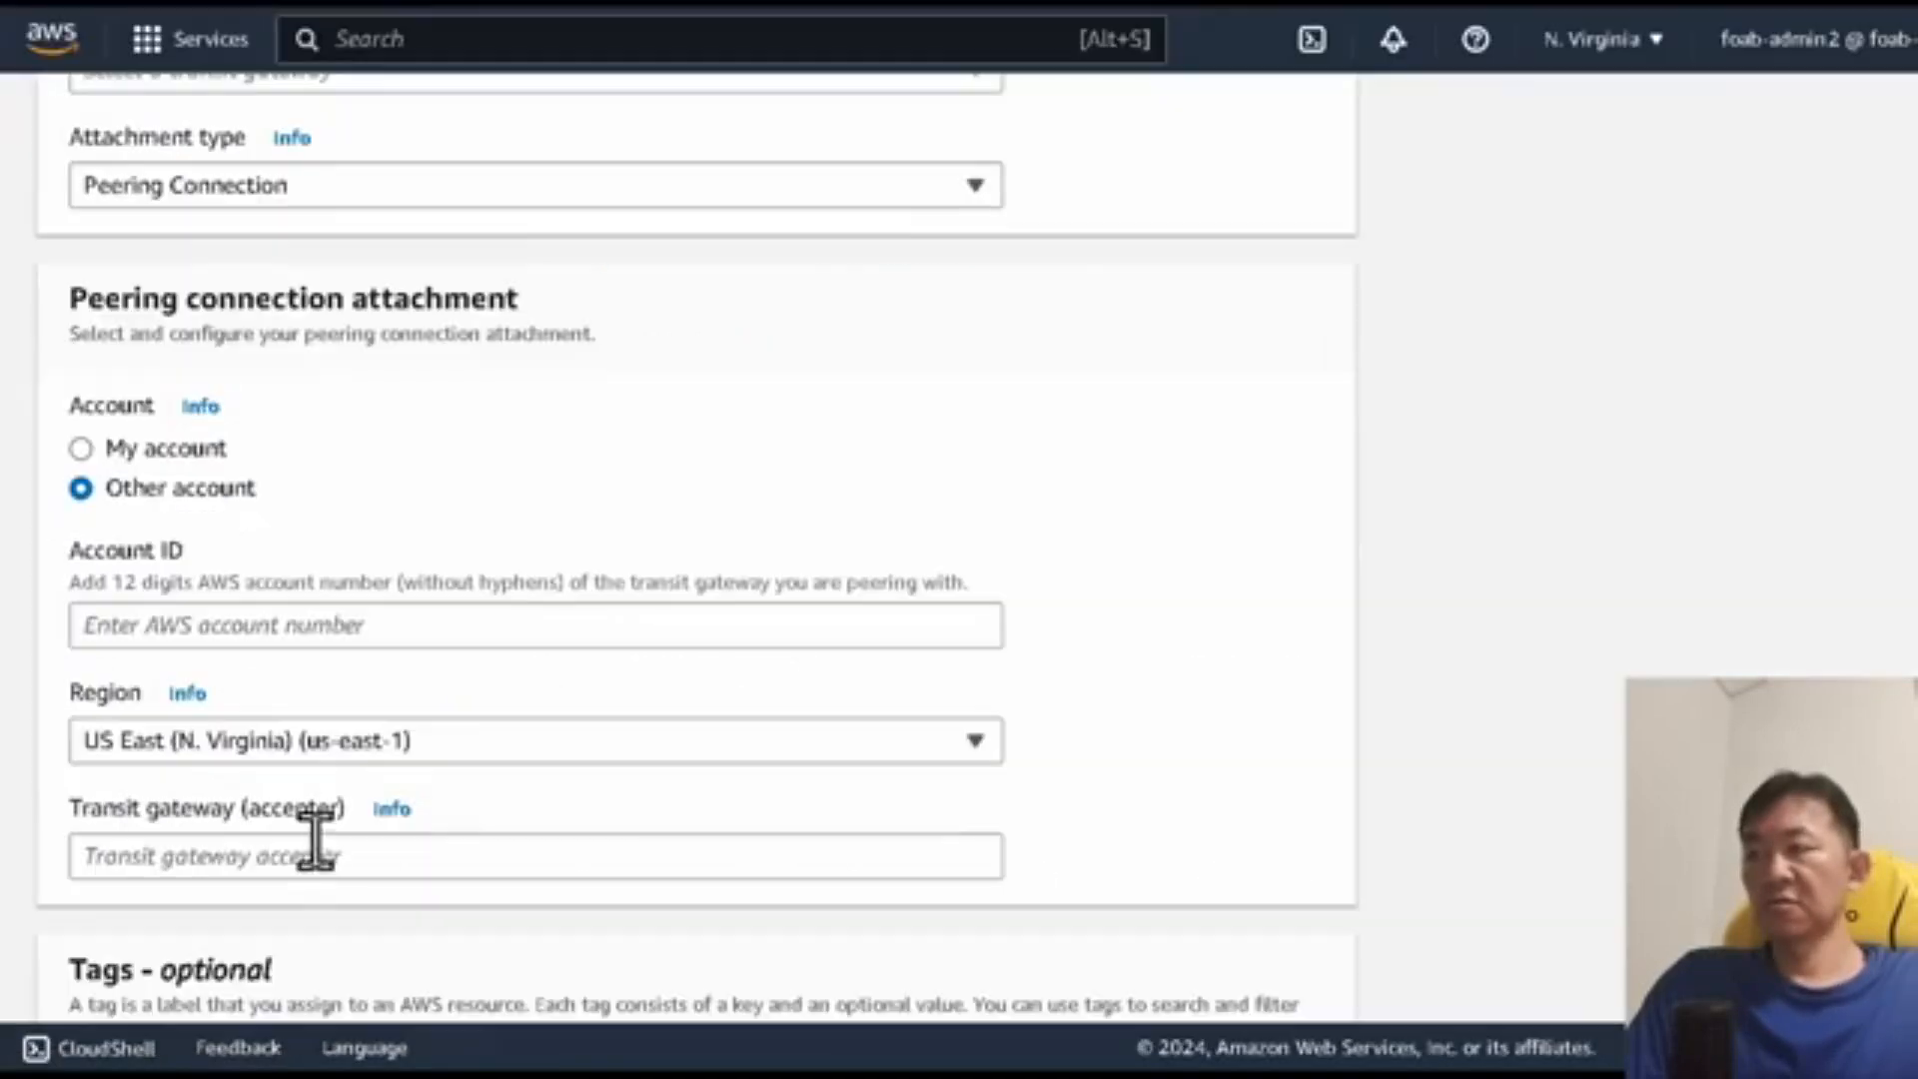
pyautogui.click(312, 841)
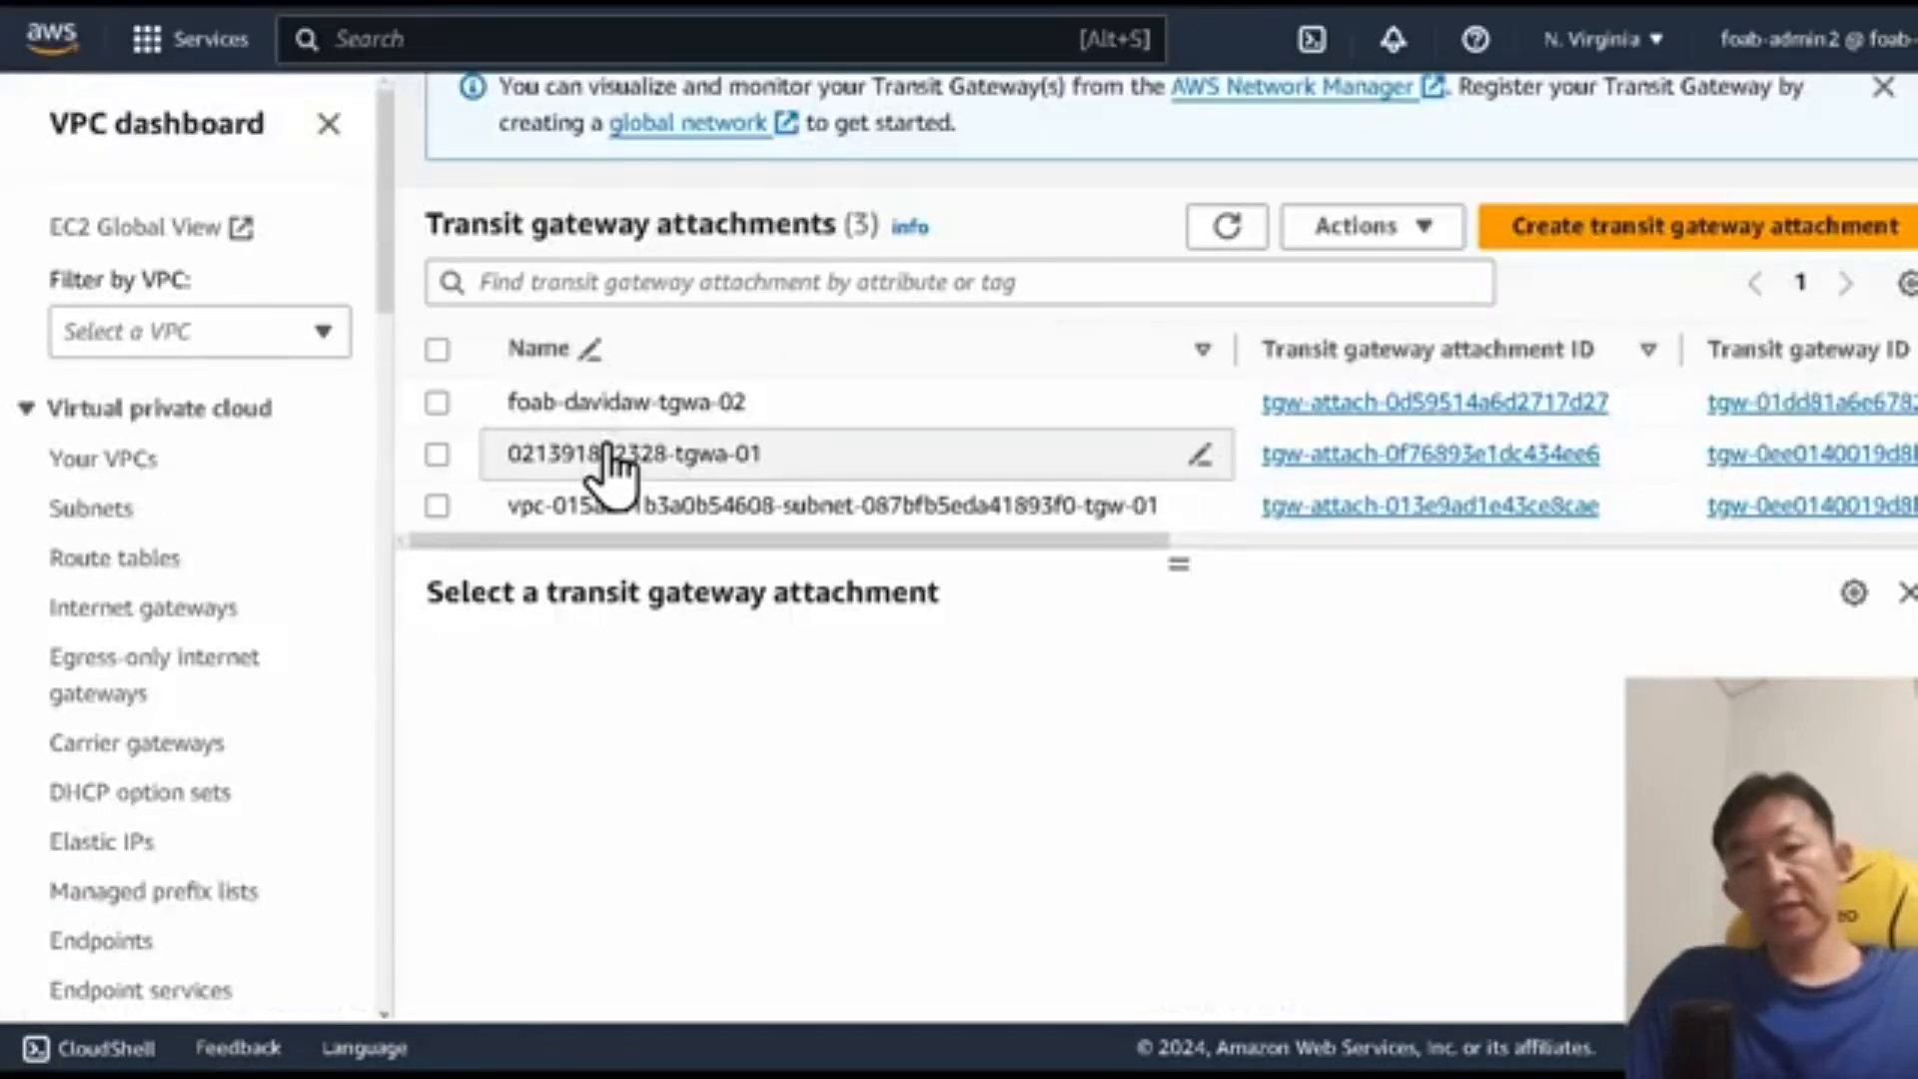
pyautogui.moveTo(610, 541); pyautogui.dragTo(979, 546)
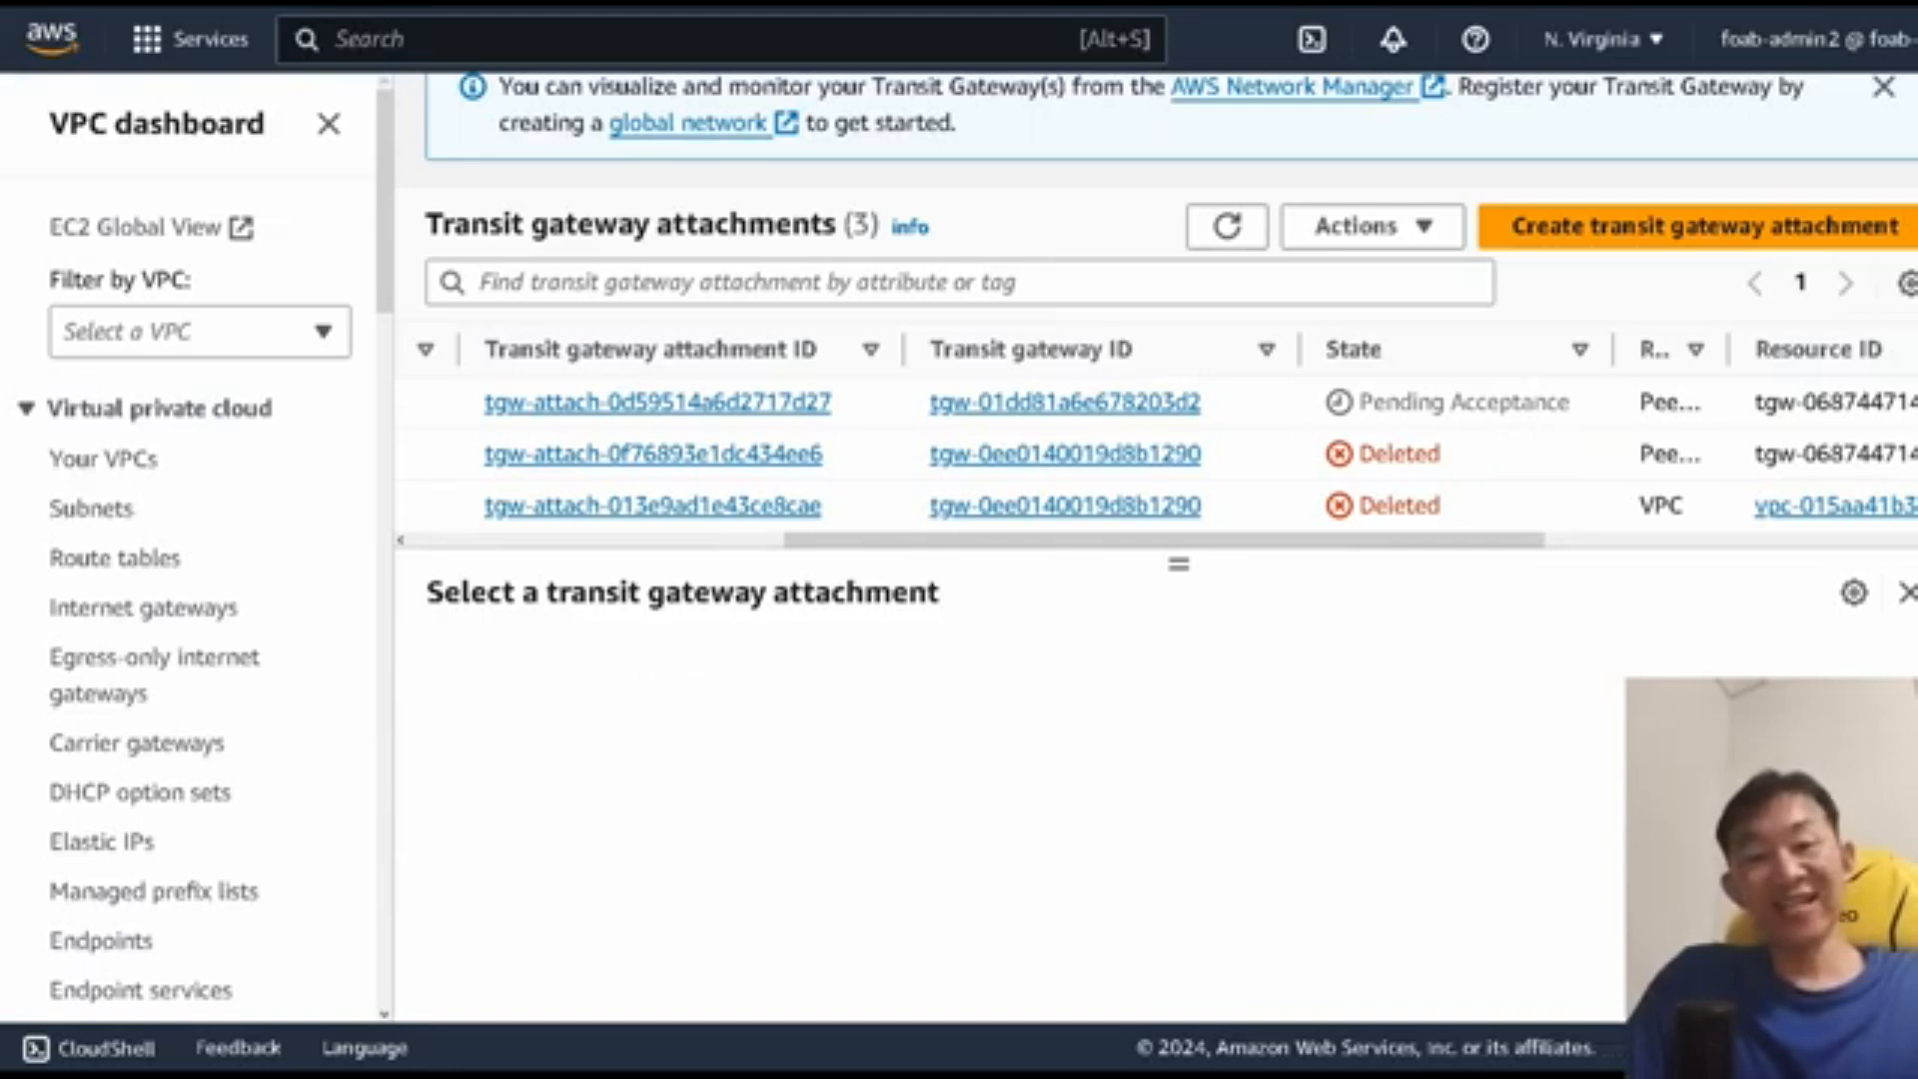
# Step: Accept the pending transit gateway peering attachment in the second account
pyautogui.moveTo(250, 1076)
pyautogui.click(248, 1009)
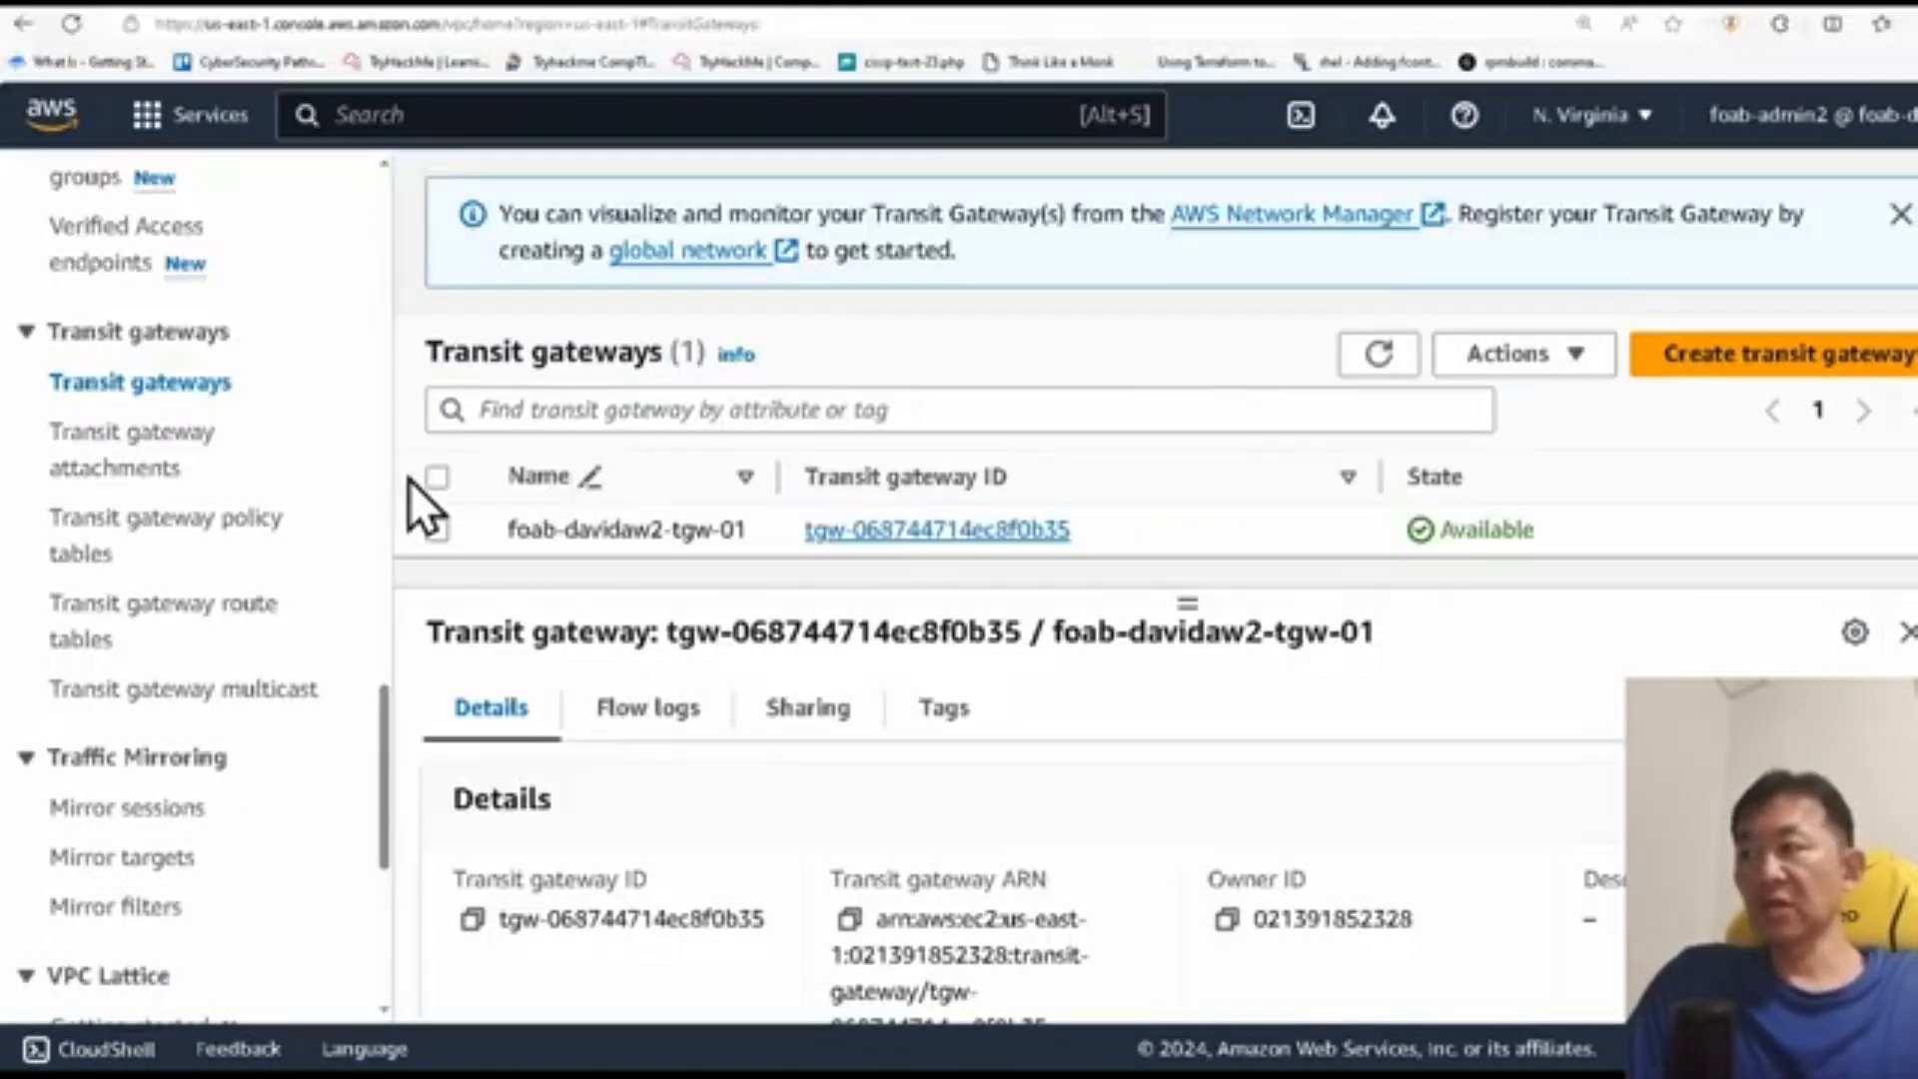
pyautogui.click(165, 465)
pyautogui.moveTo(1417, 572)
pyautogui.mouseDown()
pyautogui.moveTo(1007, 583)
pyautogui.moveTo(1399, 578)
pyautogui.mouseUp()
pyautogui.click(1409, 442)
pyautogui.click(1419, 268)
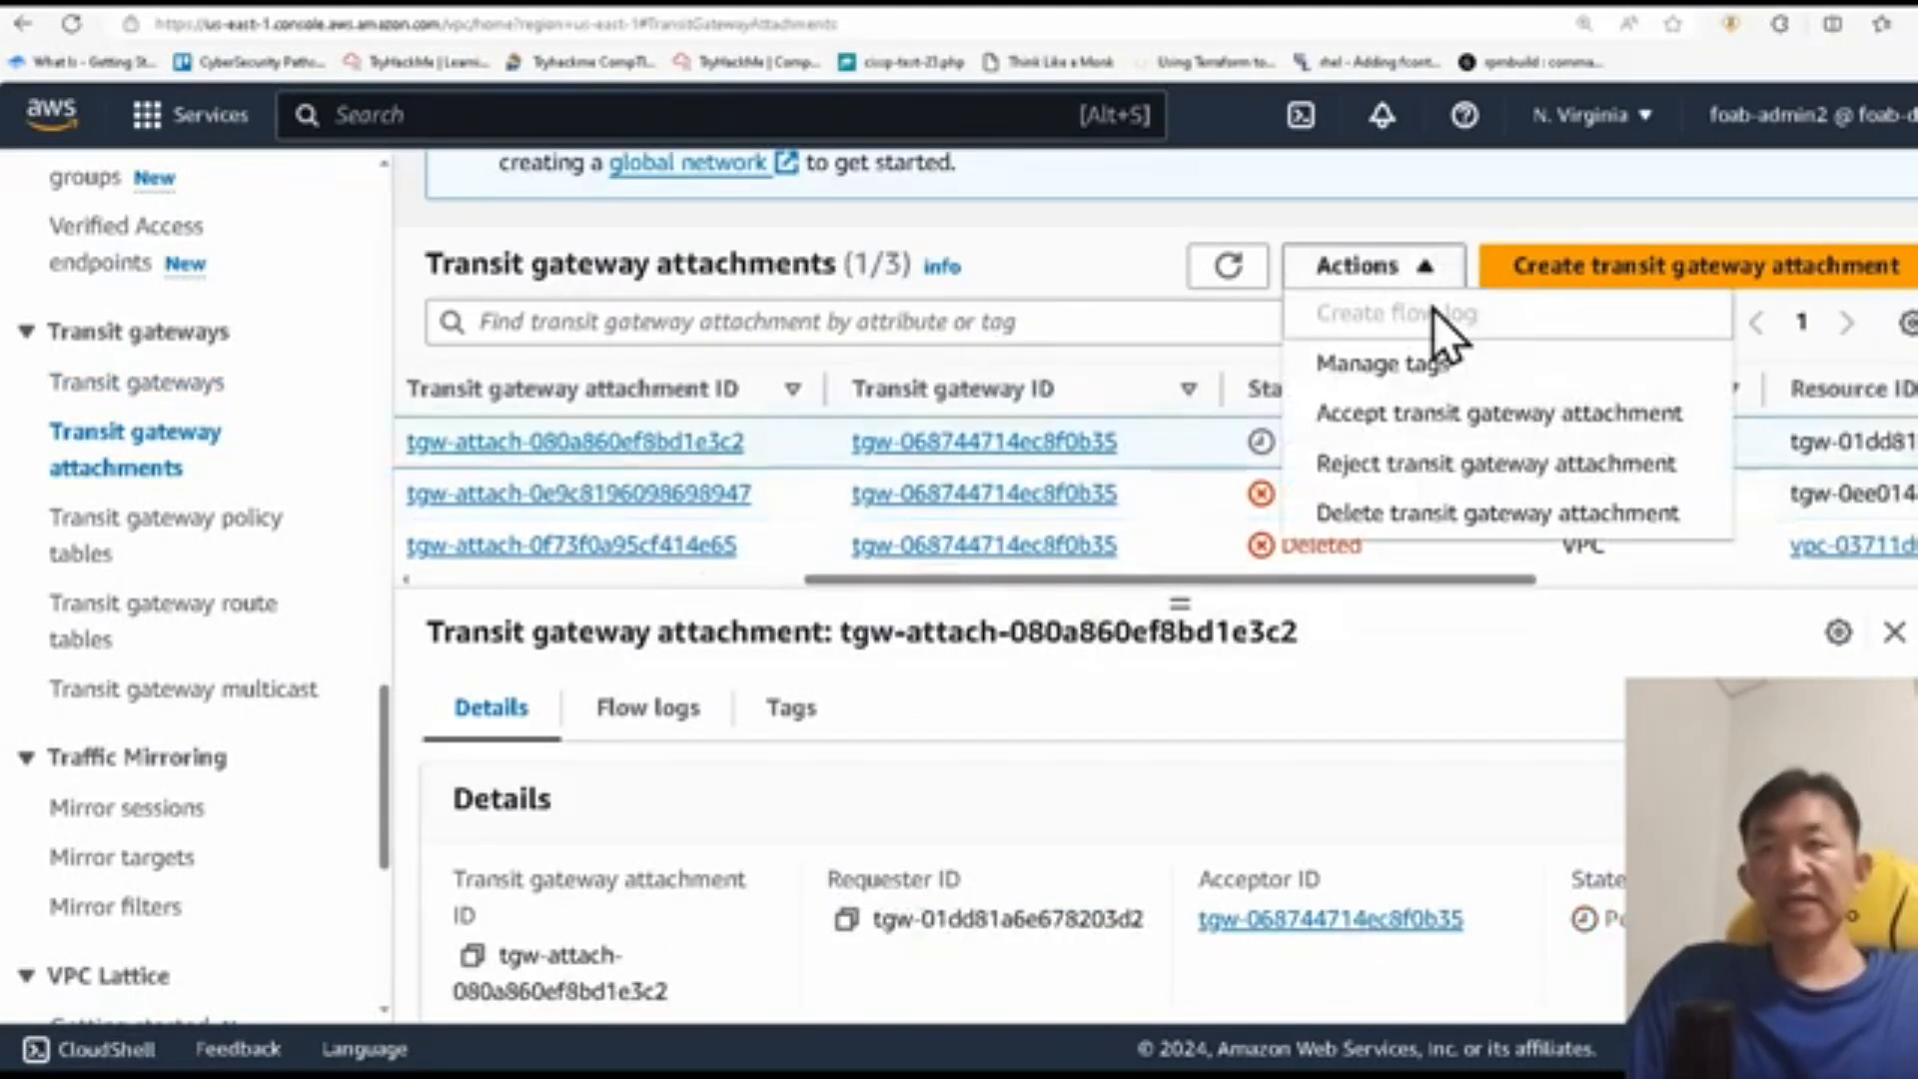
pyautogui.click(1431, 413)
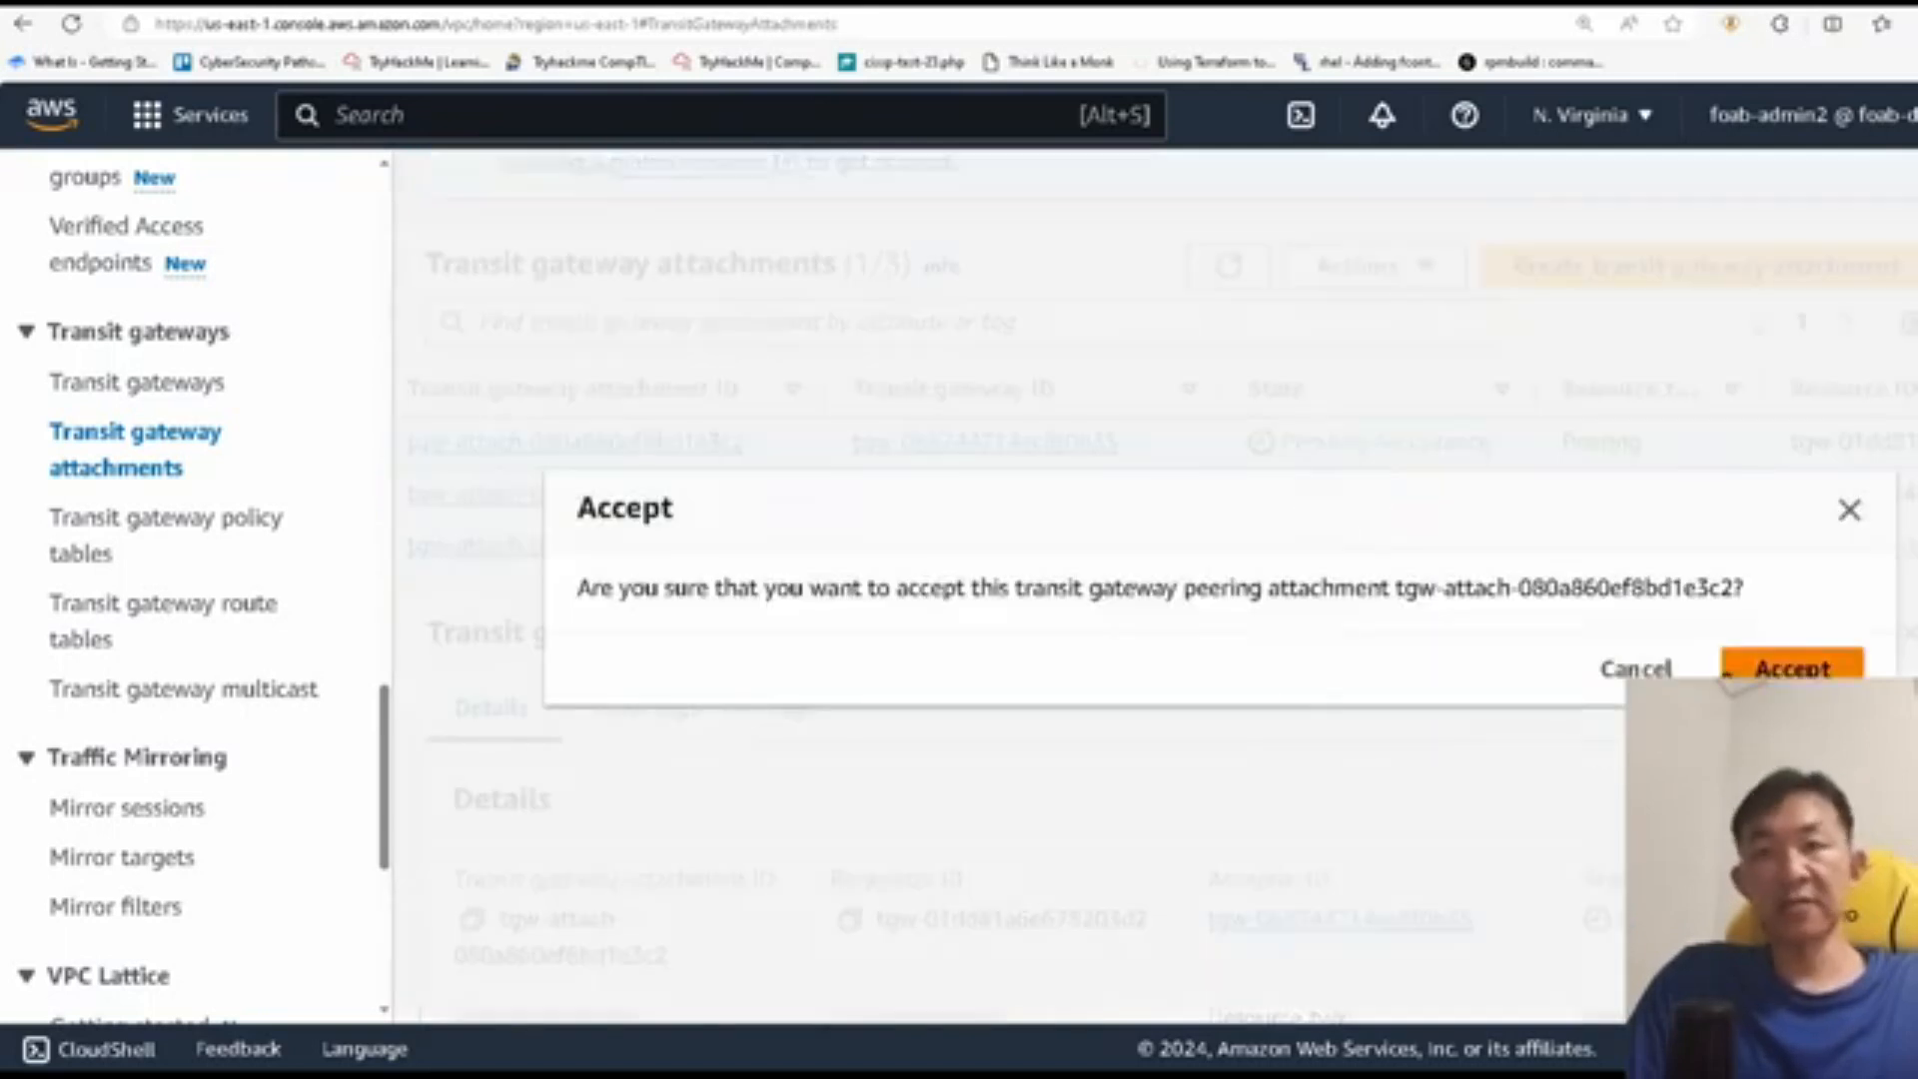
pyautogui.click(1789, 683)
# Step: Name the accepted peering attachment foab-davidaw-tgwa-02 and refresh the attachments list
pyautogui.click(1177, 446)
pyautogui.write('foab-david')
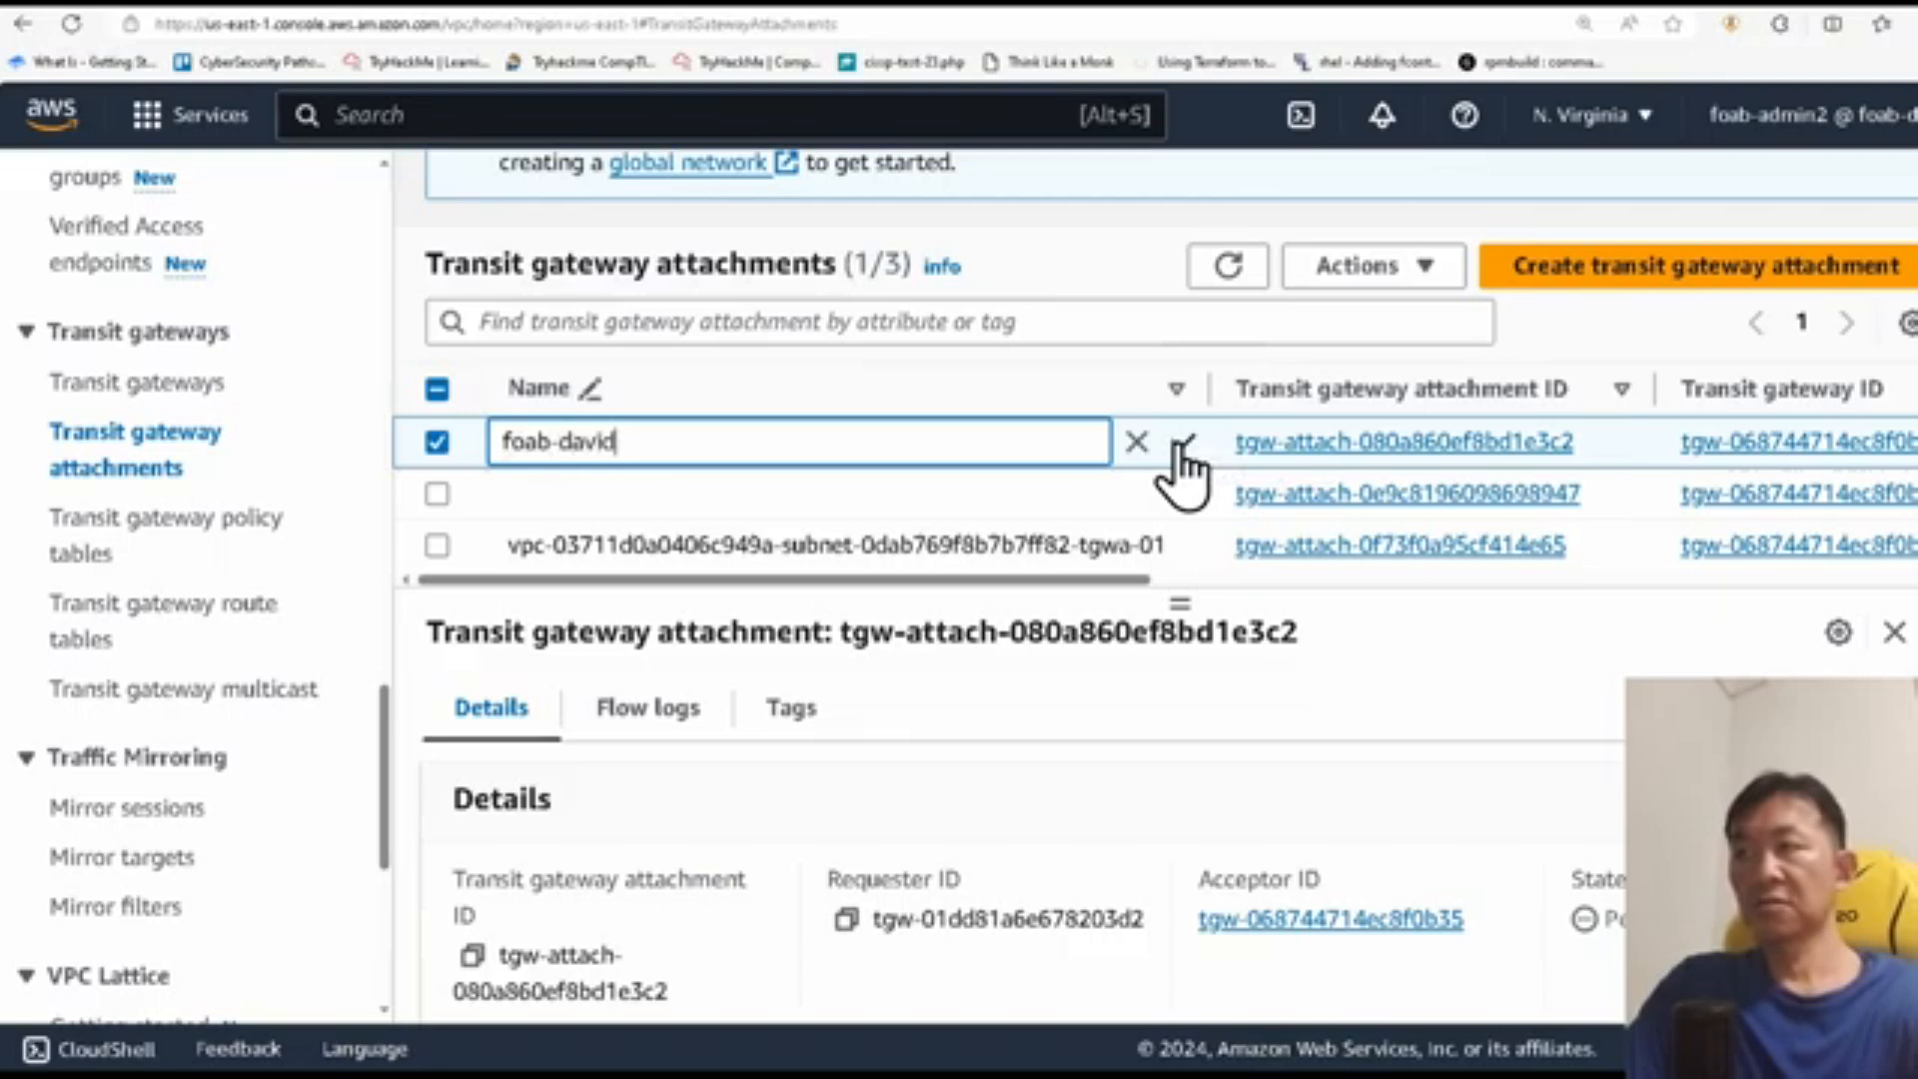
pyautogui.write('aw-tgwa-02')
pyautogui.click(1182, 444)
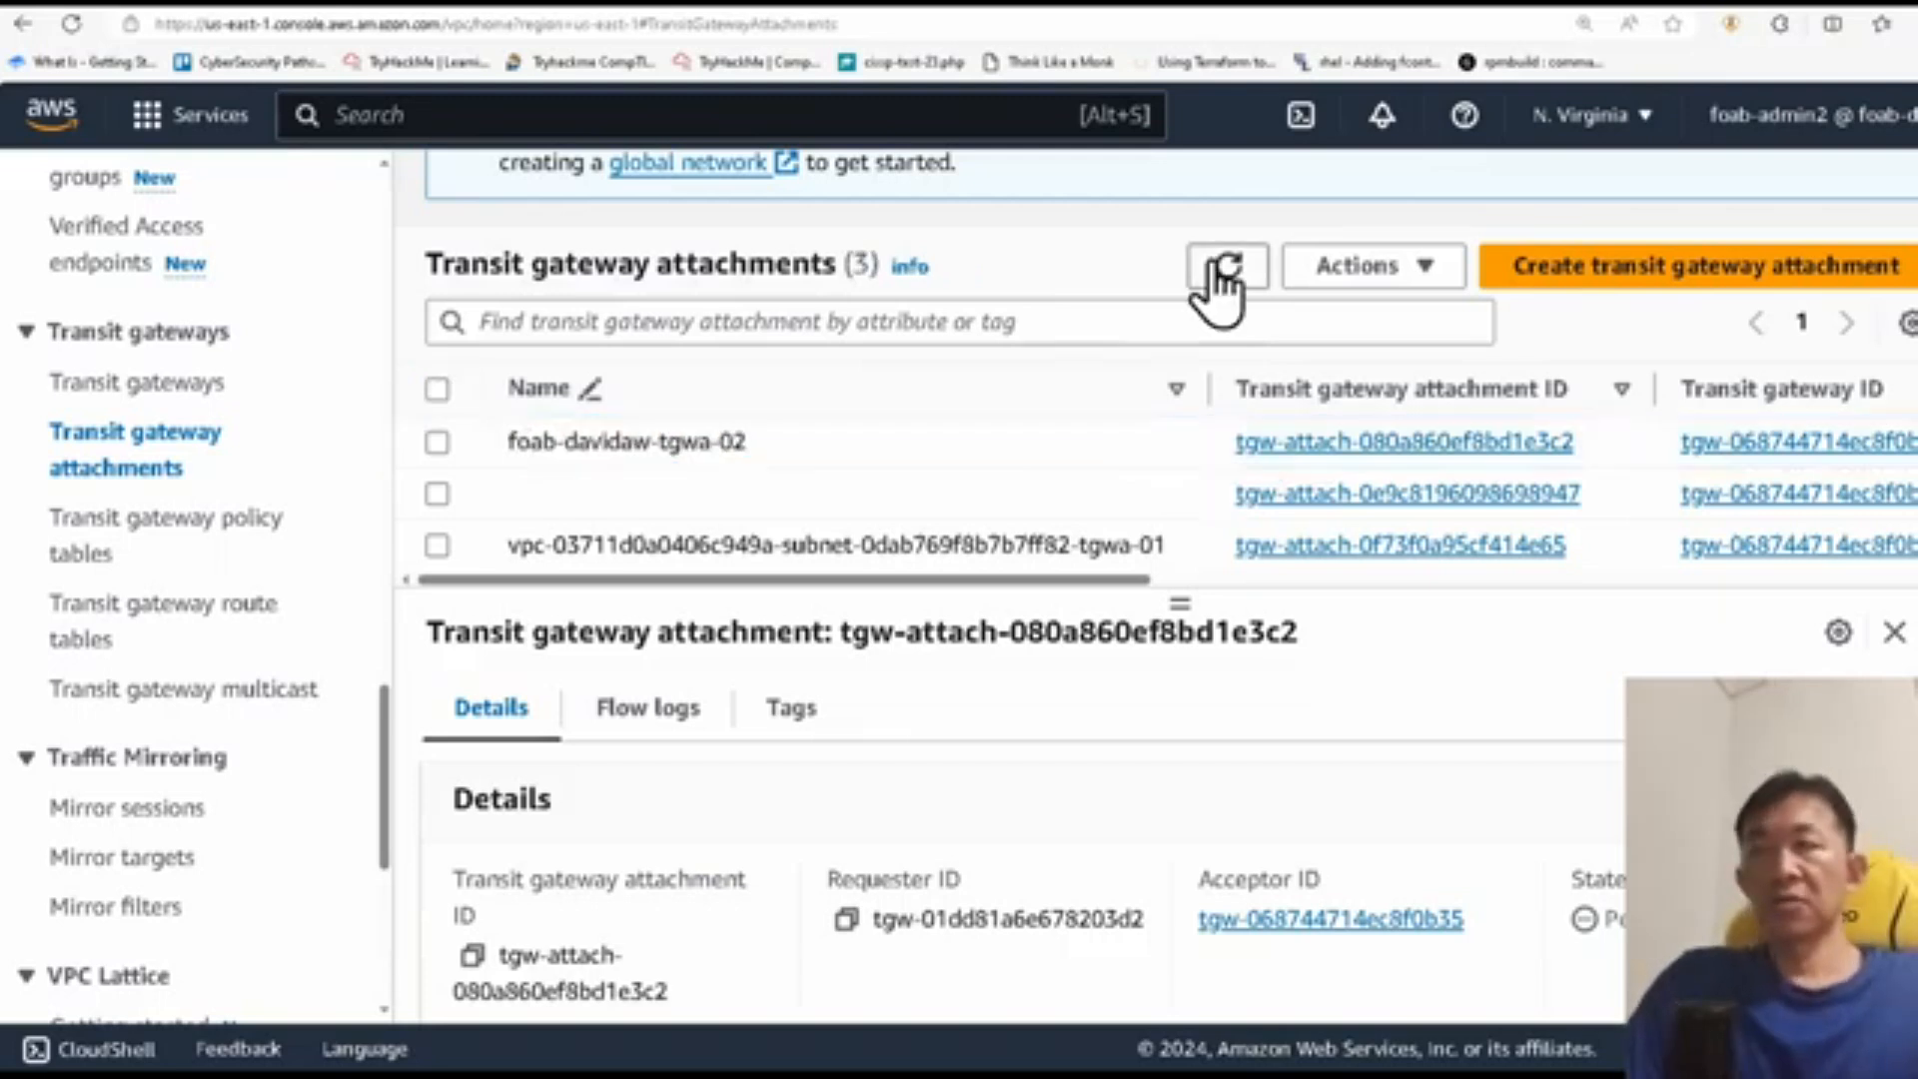
pyautogui.click(1214, 270)
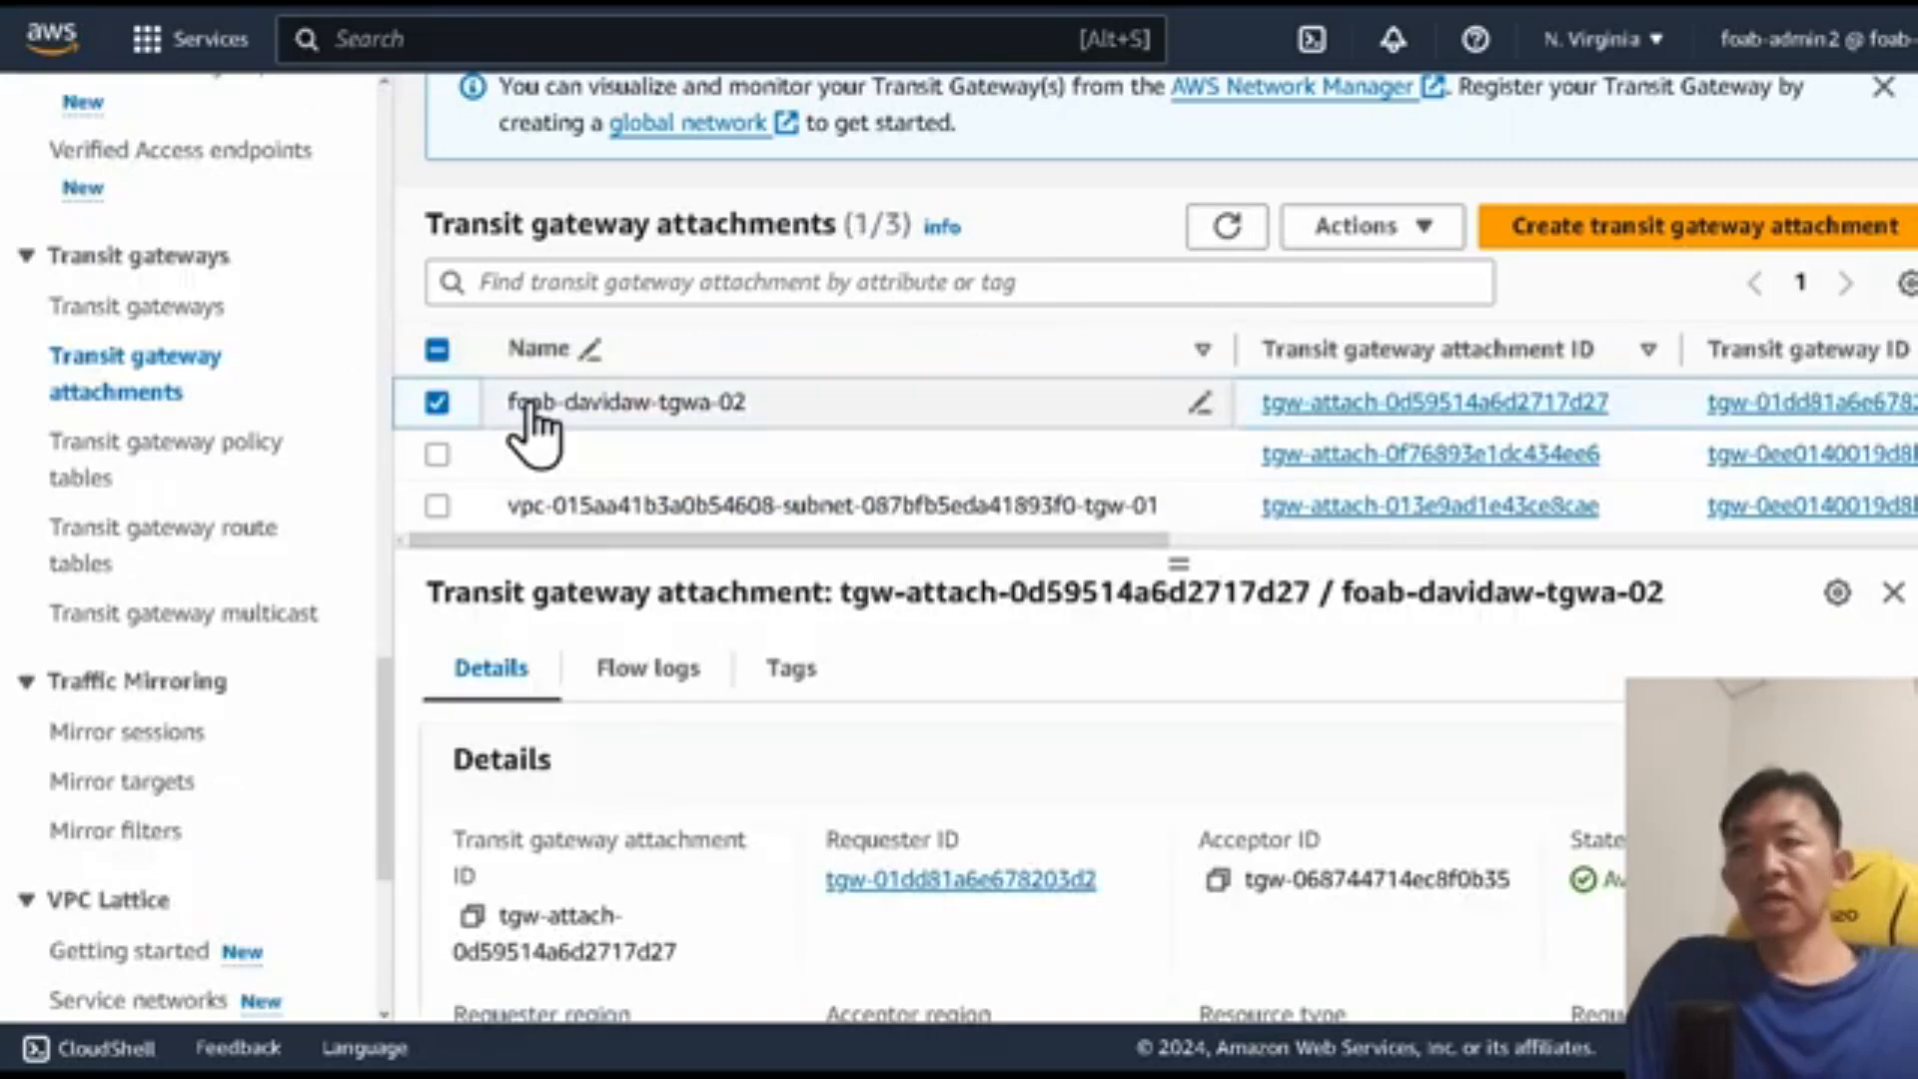
# Step: Check the details and state of the foab-davidaw-tgwa-02 attachment in the first account
pyautogui.click(437, 404)
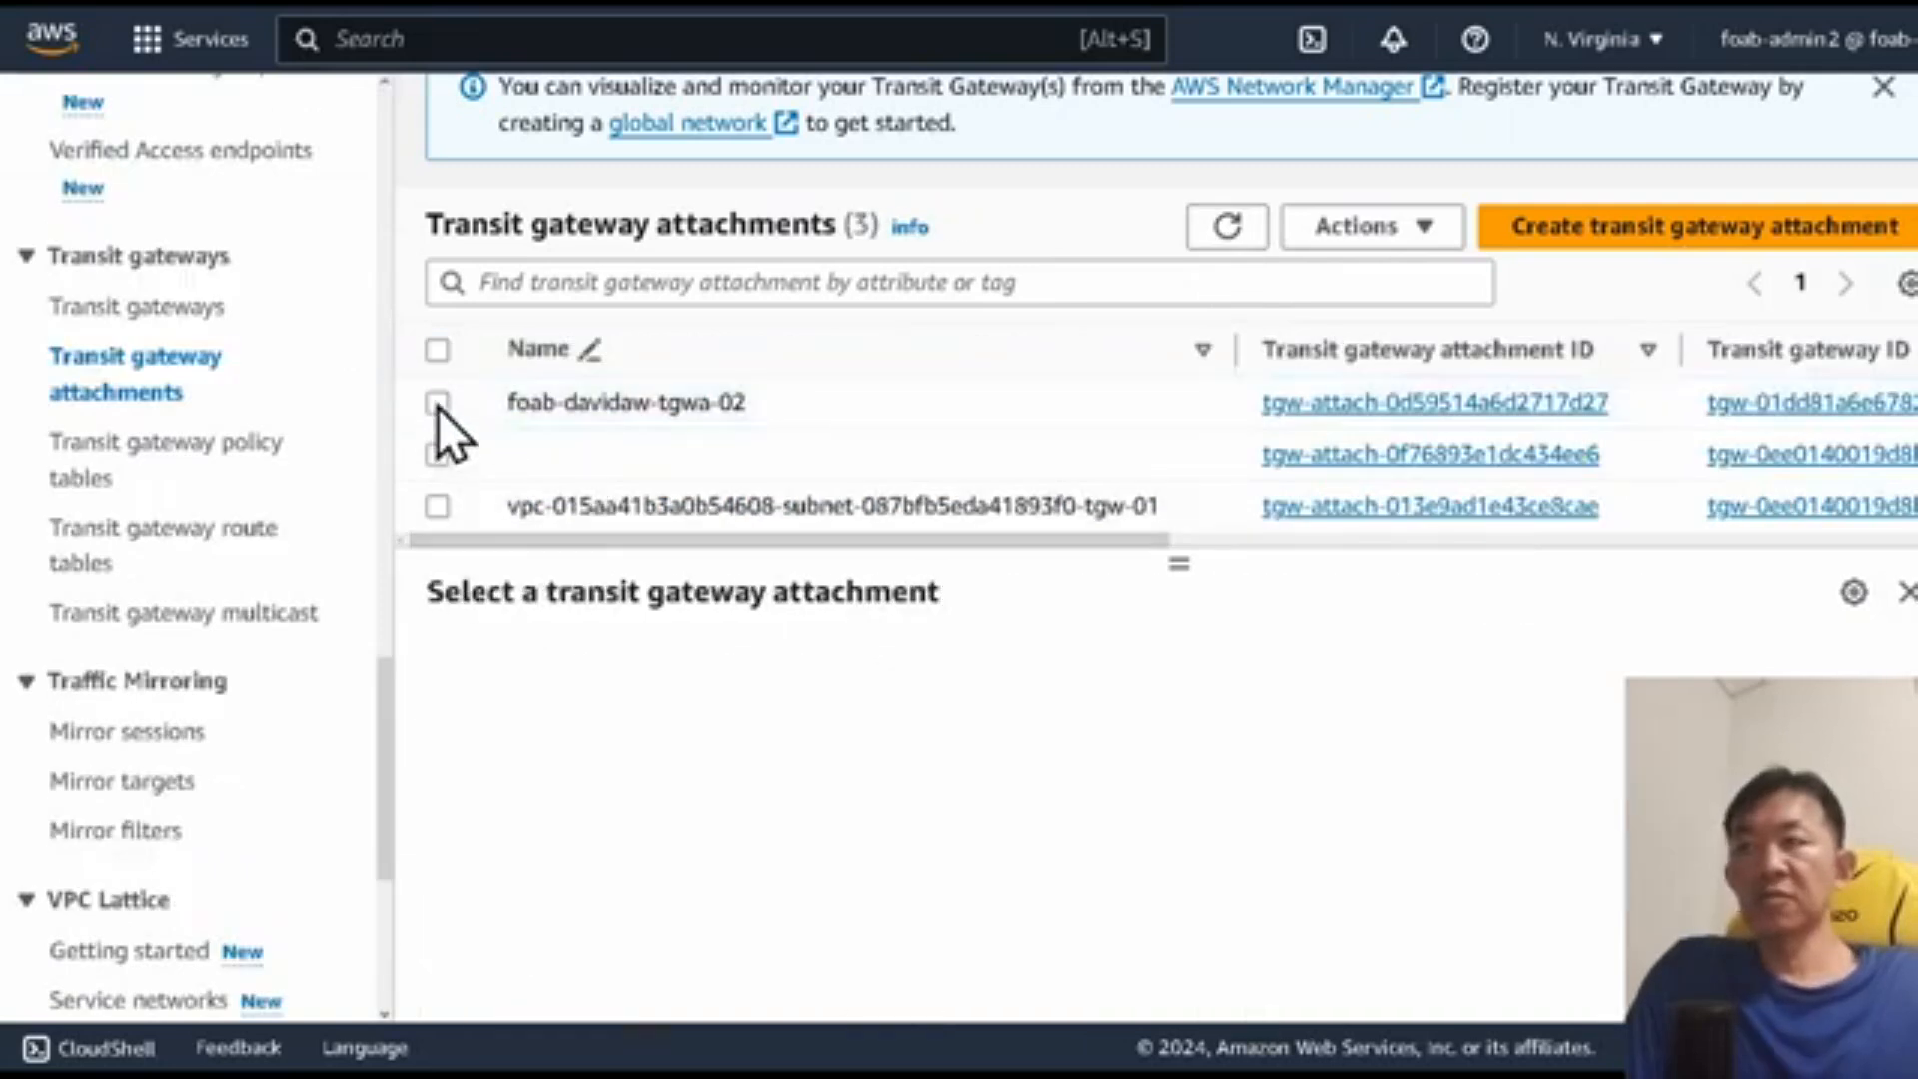
pyautogui.click(437, 404)
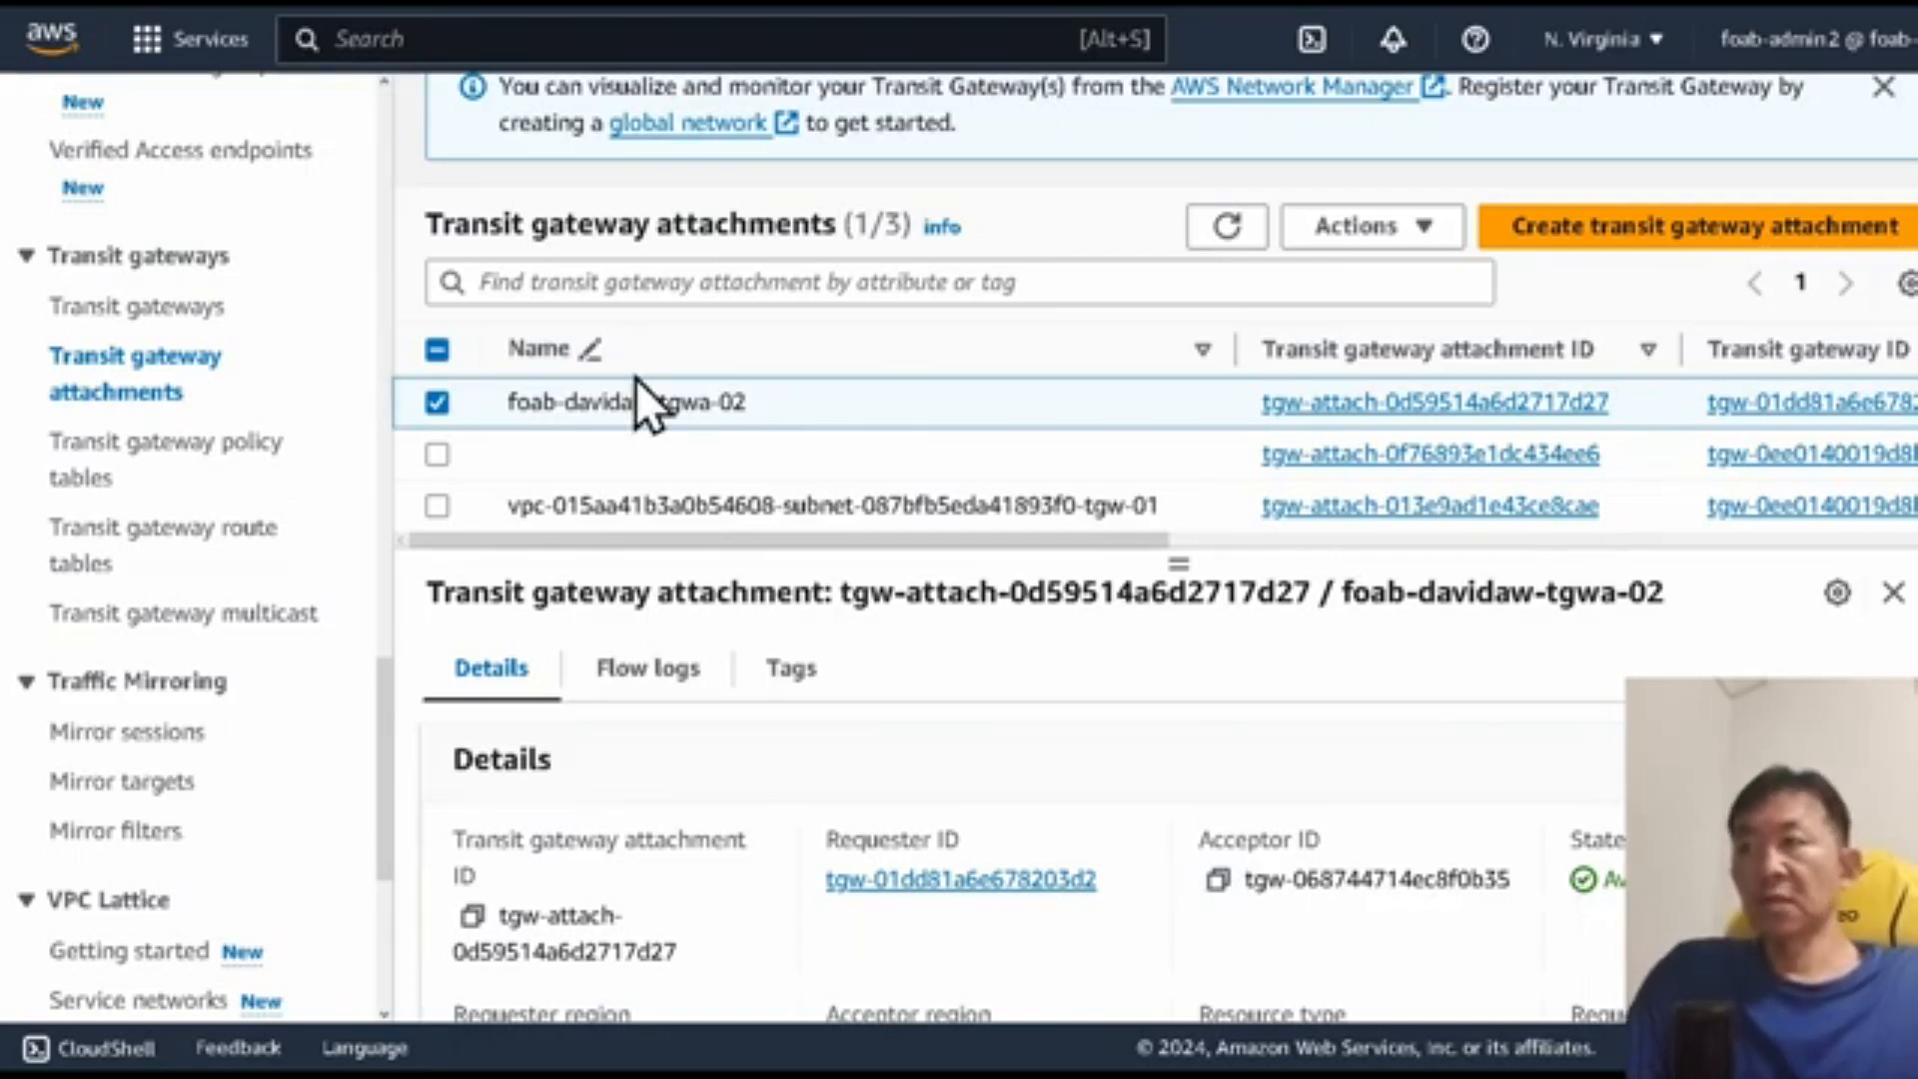
pyautogui.moveTo(561, 543); pyautogui.dragTo(572, 543)
pyautogui.moveTo(572, 543); pyautogui.dragTo(1166, 544)
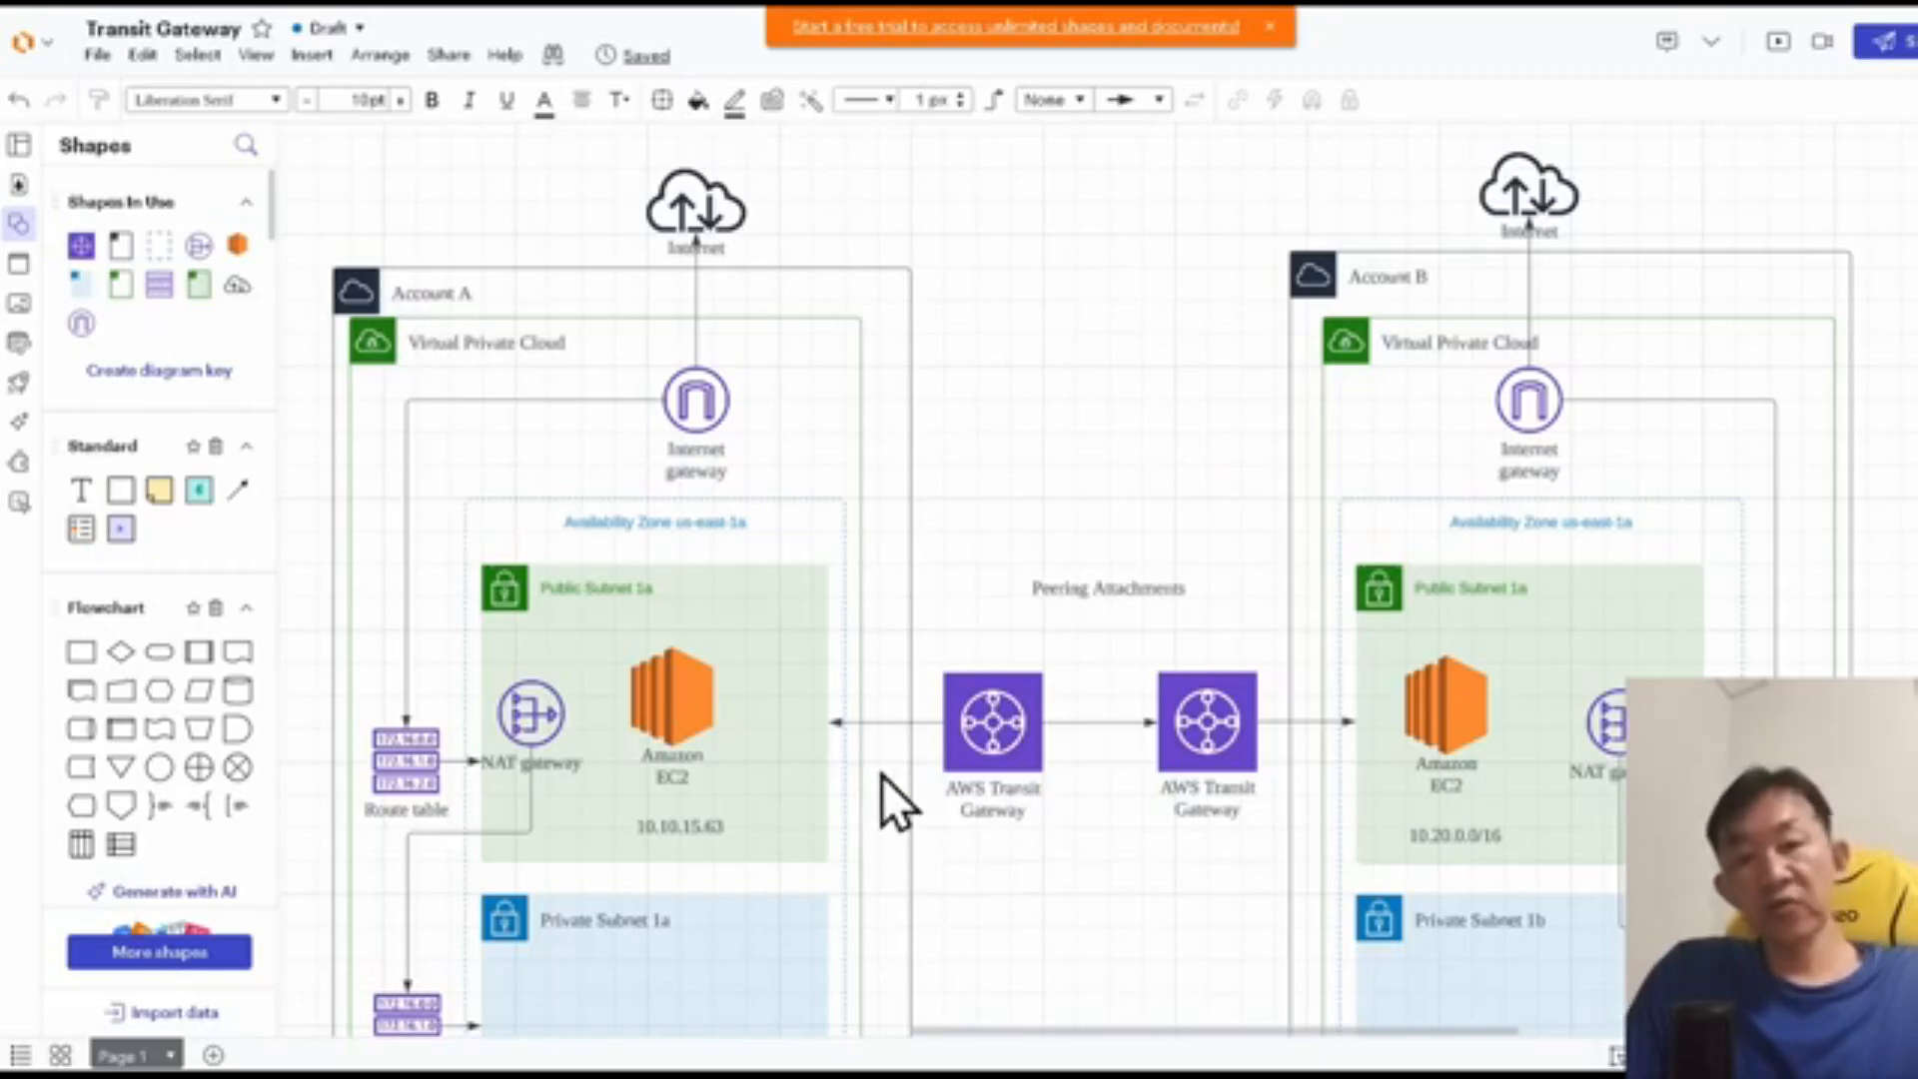